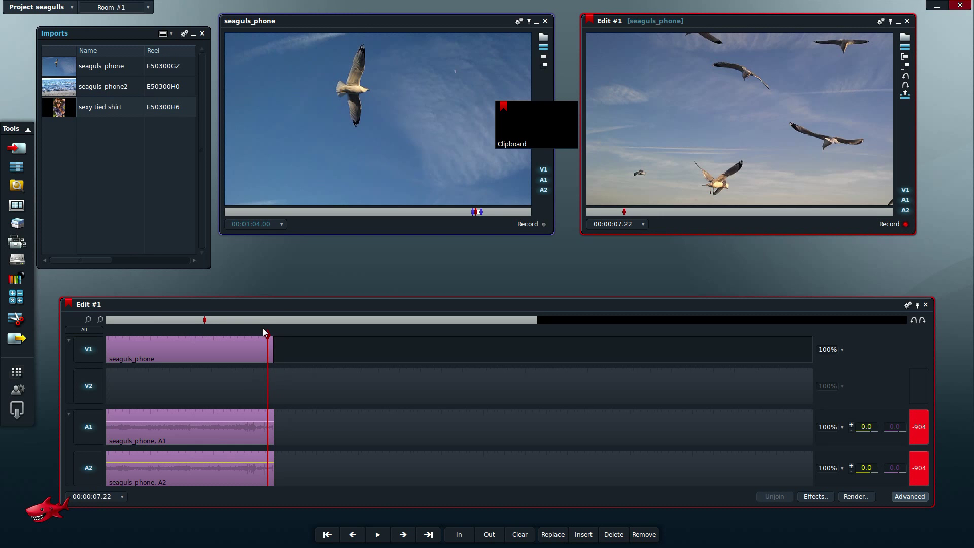
# - Scrub the source clip to frame 00:00:04.08 and nudge the source viewer into place
pyautogui.moveTo(263, 328); pyautogui.dragTo(239, 329)
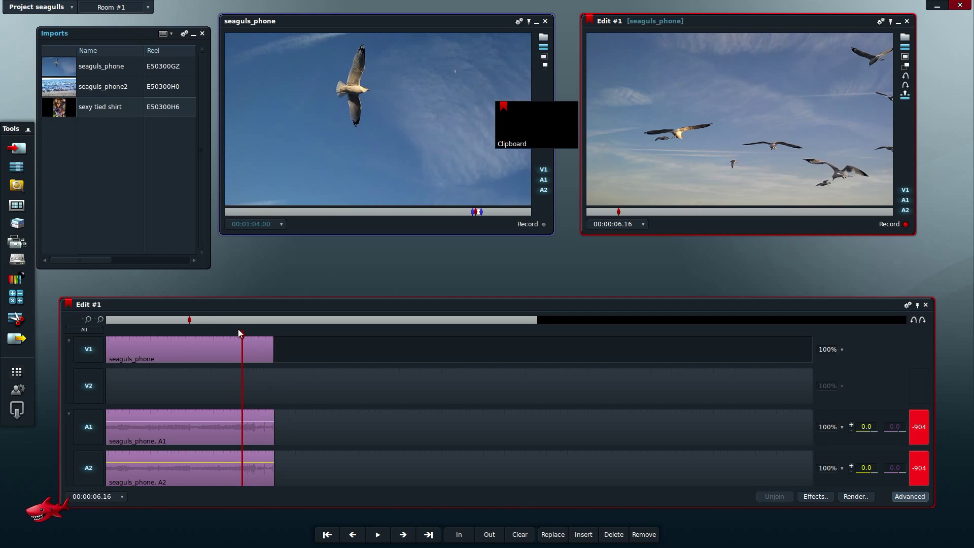
pyautogui.moveTo(239, 329); pyautogui.dragTo(225, 328)
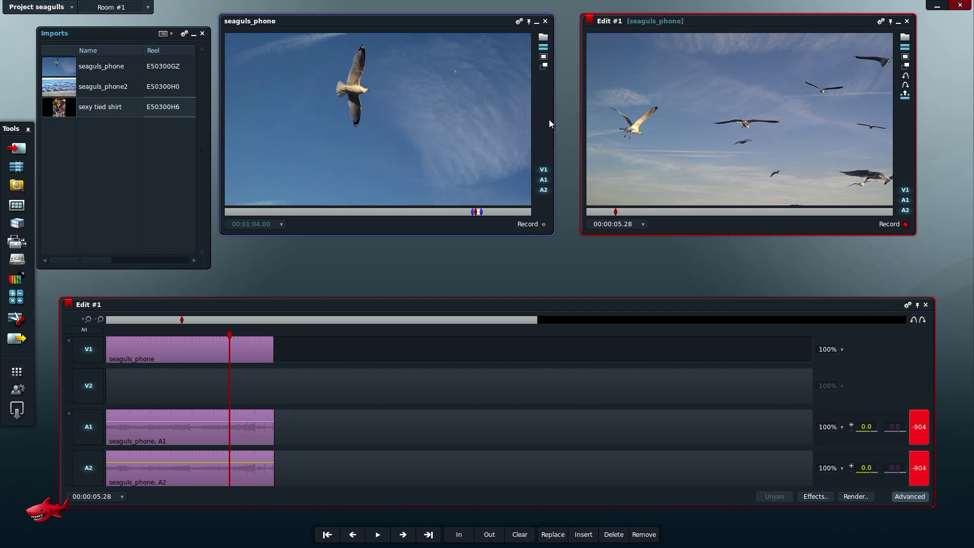
pyautogui.moveTo(228, 331); pyautogui.dragTo(165, 321)
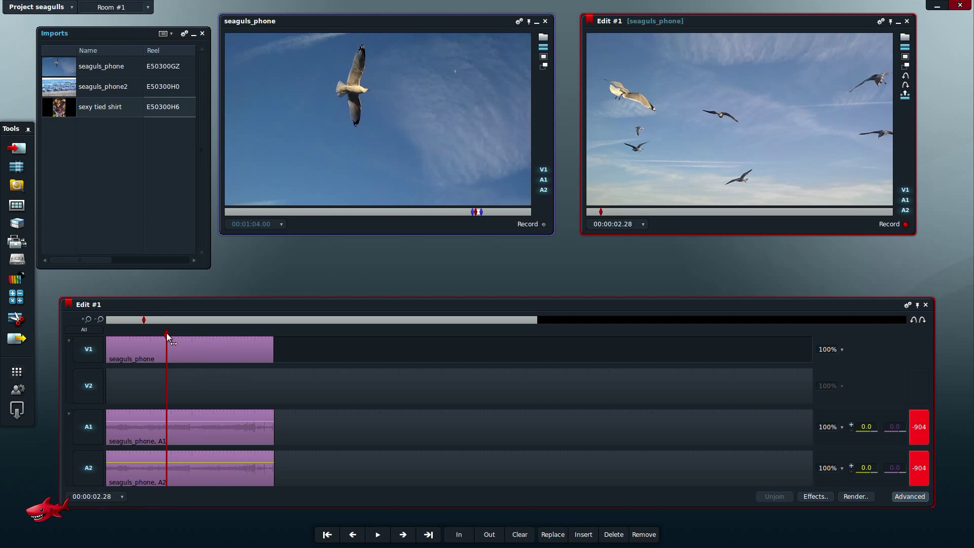
pyautogui.moveTo(167, 333); pyautogui.dragTo(245, 319)
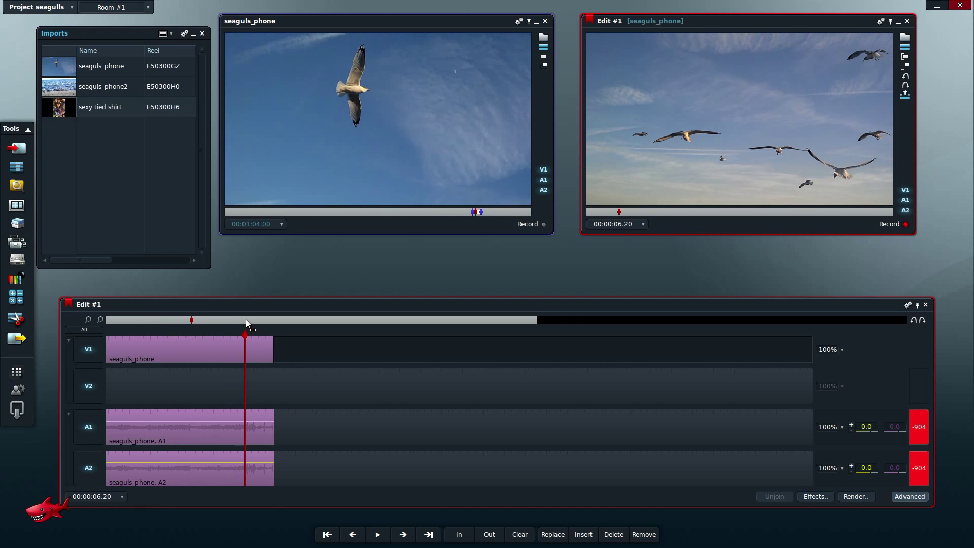
pyautogui.moveTo(244, 330); pyautogui.dragTo(201, 324)
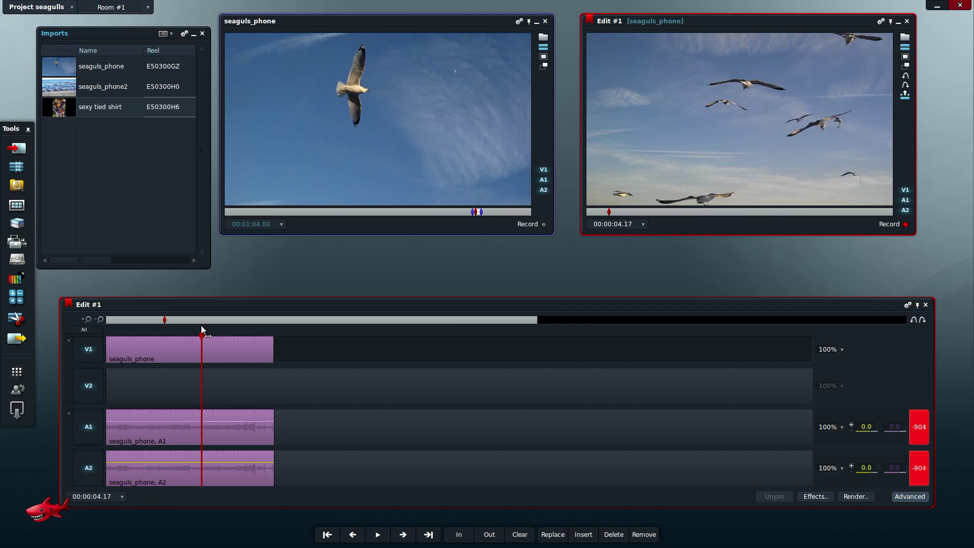
pyautogui.moveTo(200, 324); pyautogui.dragTo(193, 321)
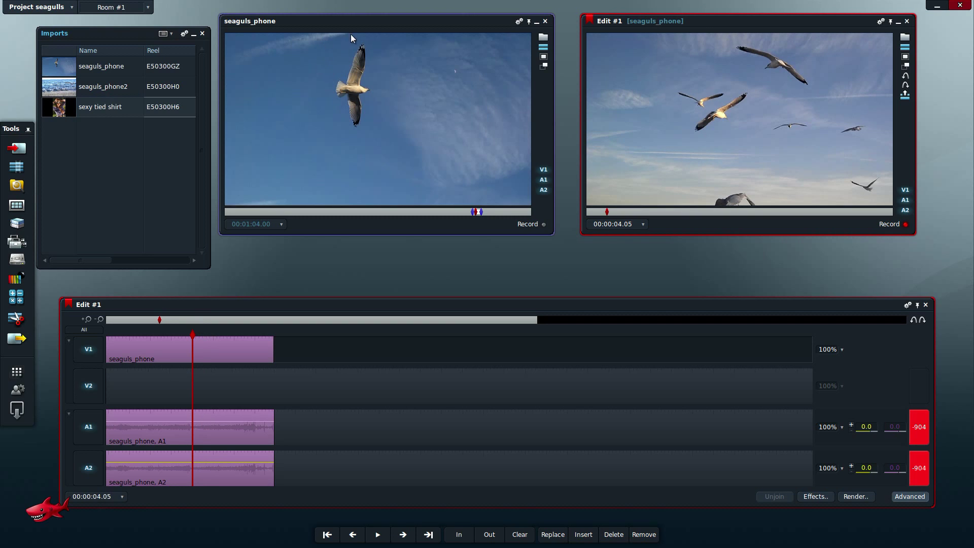
pyautogui.moveTo(360, 19); pyautogui.dragTo(365, 26)
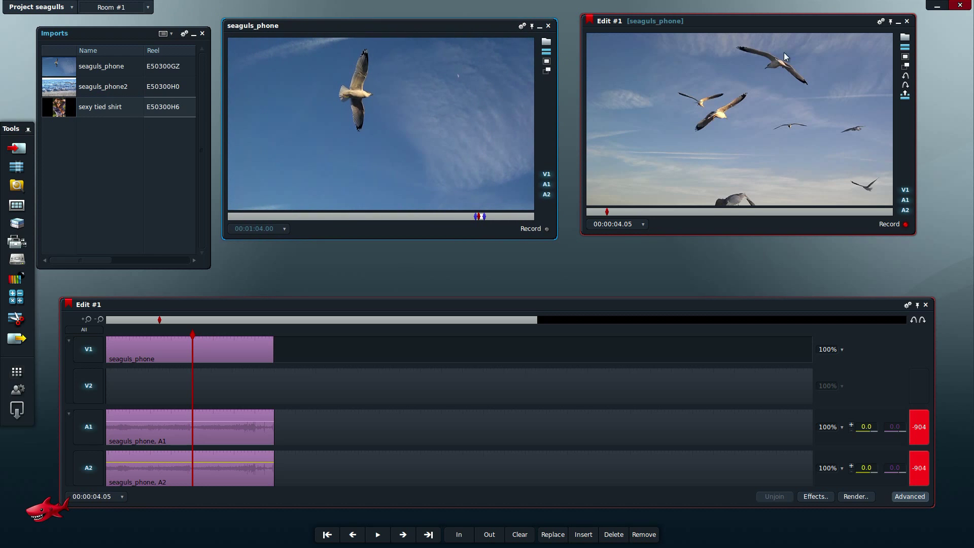
# - Close the Desktop Files window behind Lightworks and restore the editor from the dock
pyautogui.click(950, 7)
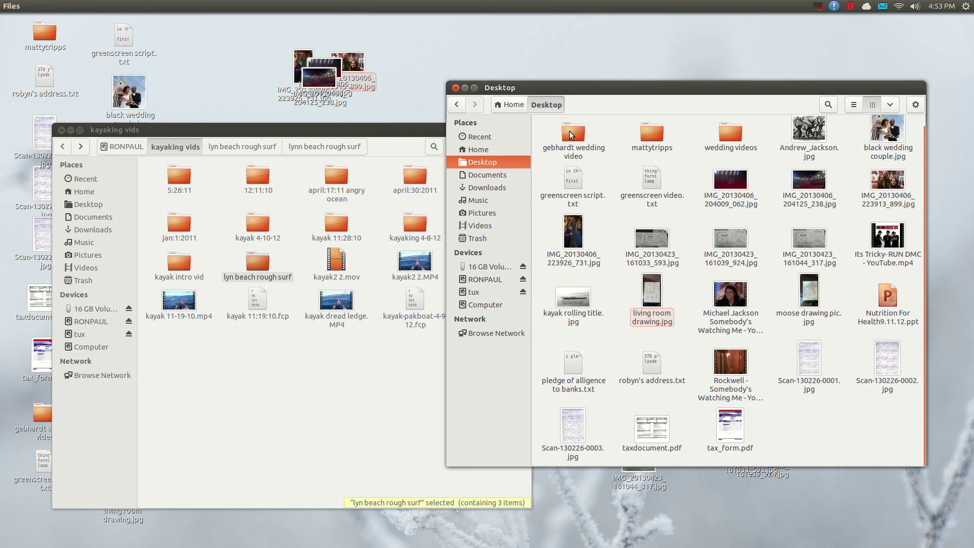
pyautogui.click(456, 89)
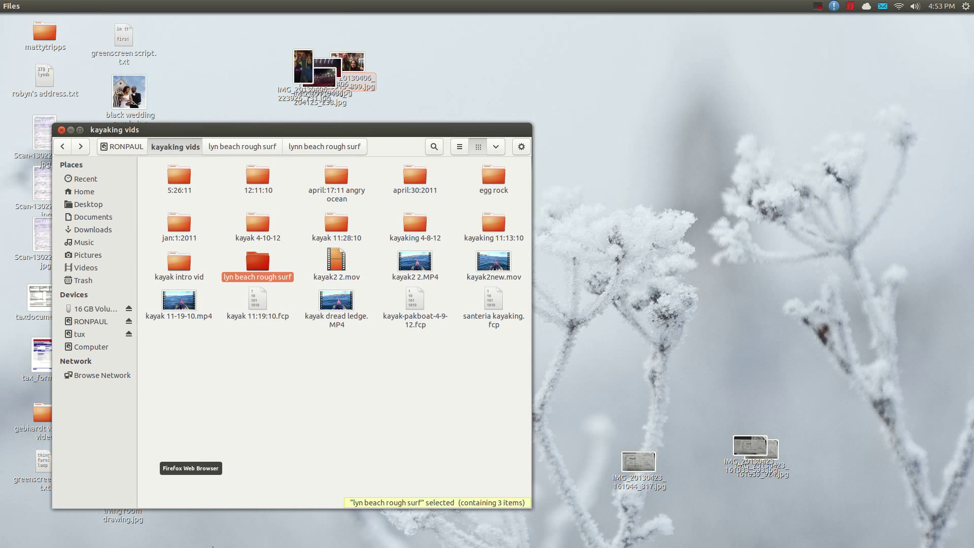
pyautogui.click(293, 519)
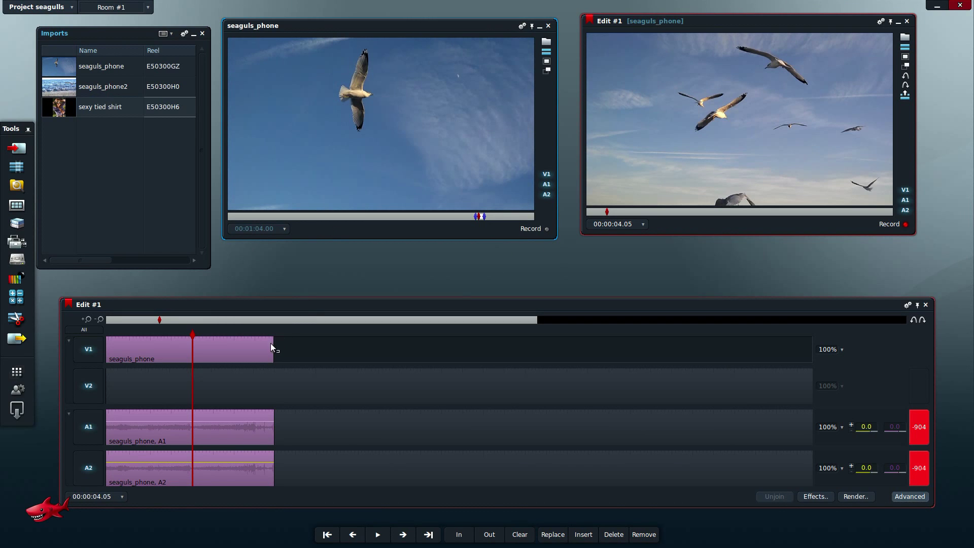
# - Trim the seaguls_phone clip's end shorter and cue a different shot in the source viewer
pyautogui.moveTo(274, 342); pyautogui.dragTo(239, 352)
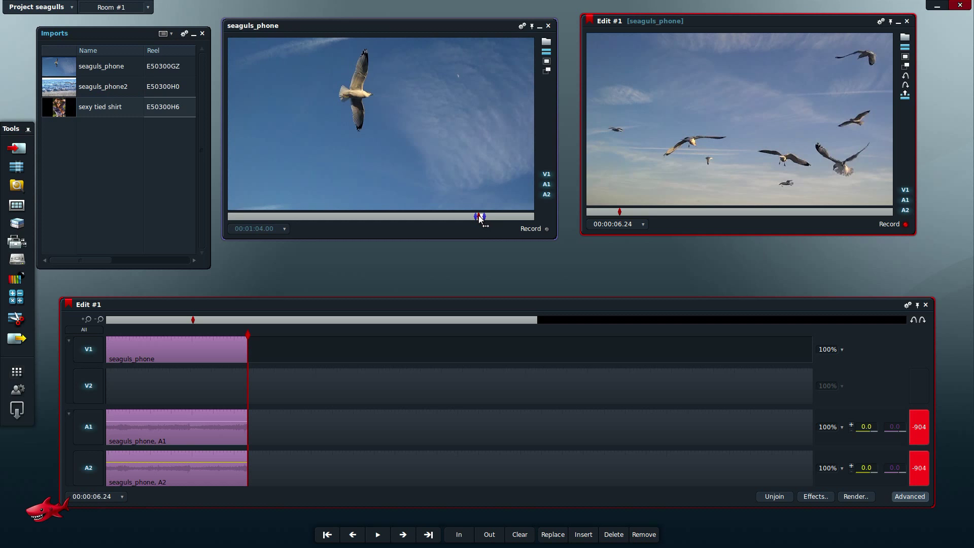
pyautogui.moveTo(480, 219); pyautogui.dragTo(480, 217)
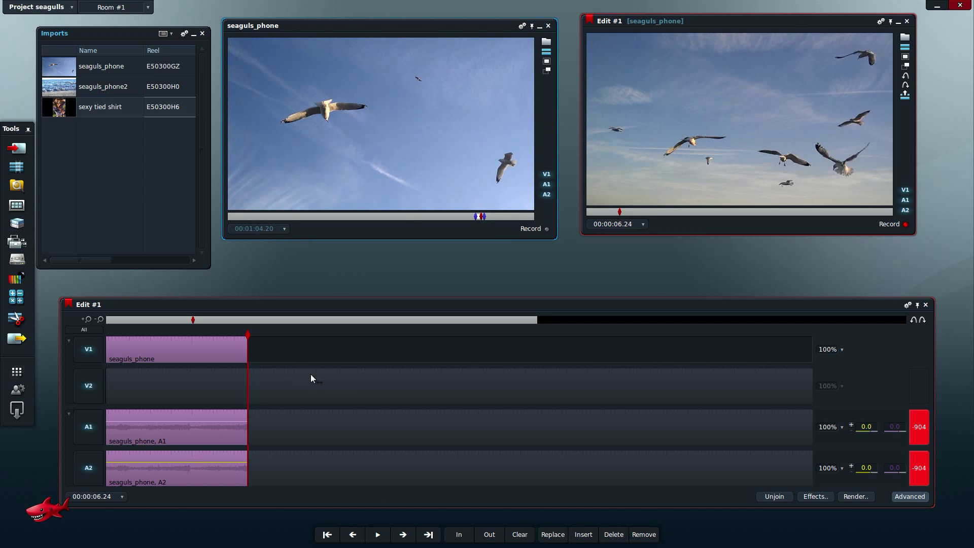
pyautogui.click(557, 533)
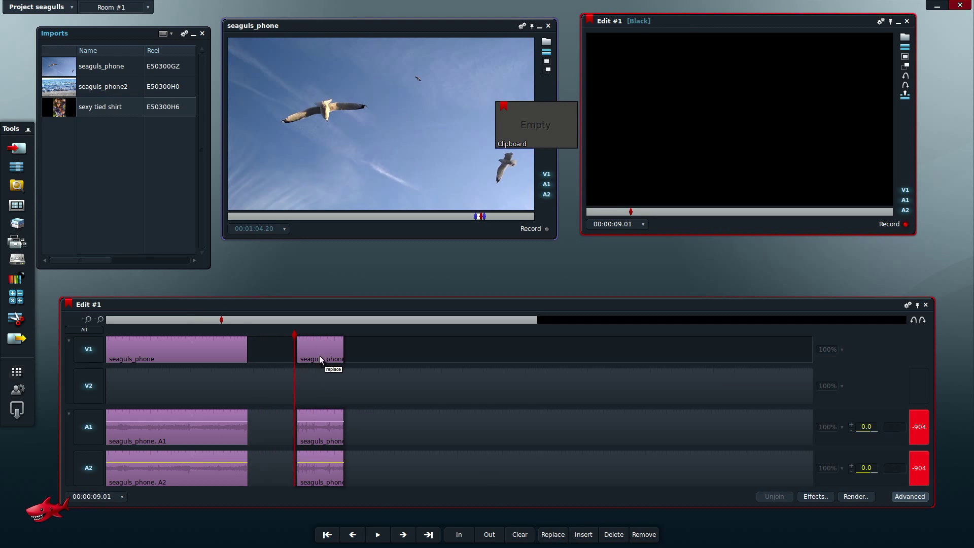
# - Drop the carried seaguls_phone clip onto V1, A1 and A2 after a short gap, then review it
pyautogui.click(320, 360)
pyautogui.moveTo(322, 328)
pyautogui.mouseDown()
pyautogui.moveTo(311, 329)
pyautogui.moveTo(323, 327)
pyautogui.mouseUp()
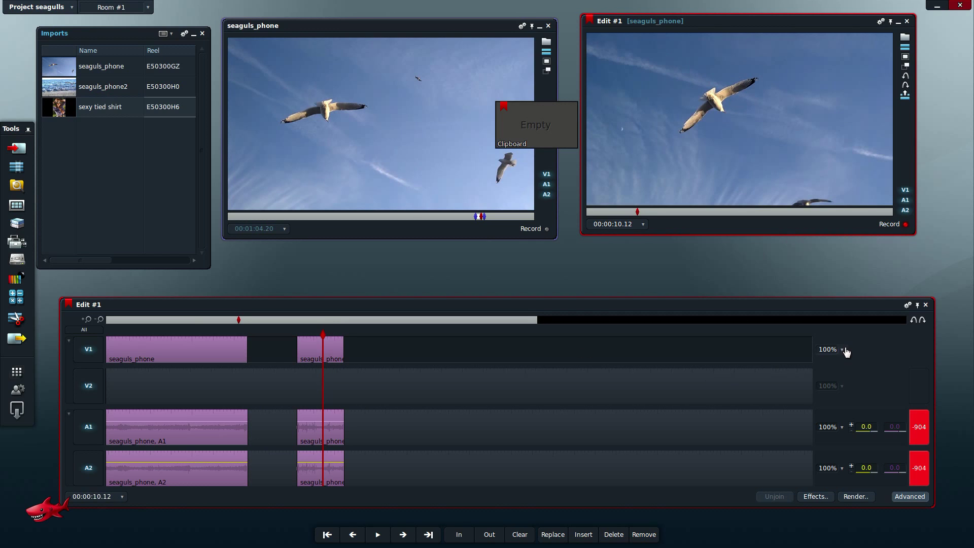
pyautogui.click(902, 499)
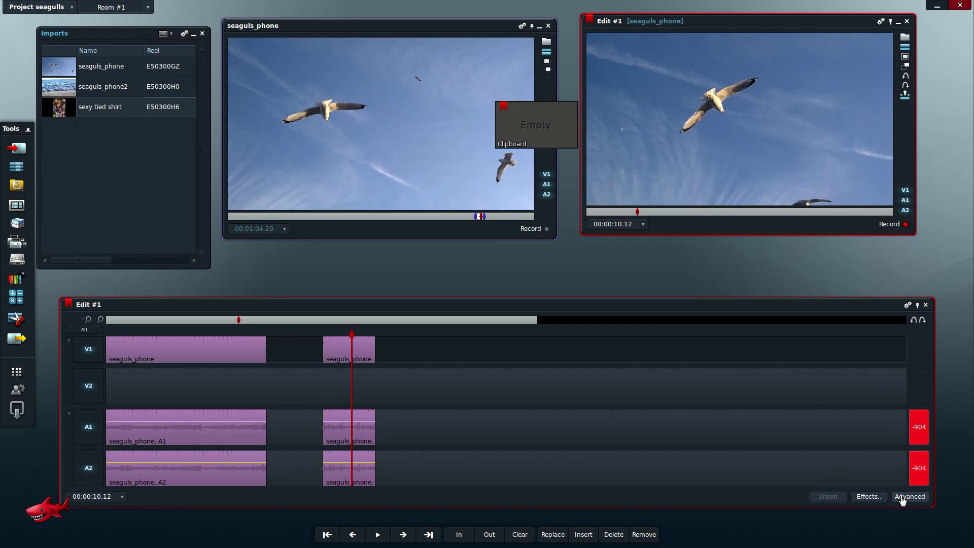
# - Set the V1 track to 25% from its level presets
pyautogui.click(902, 499)
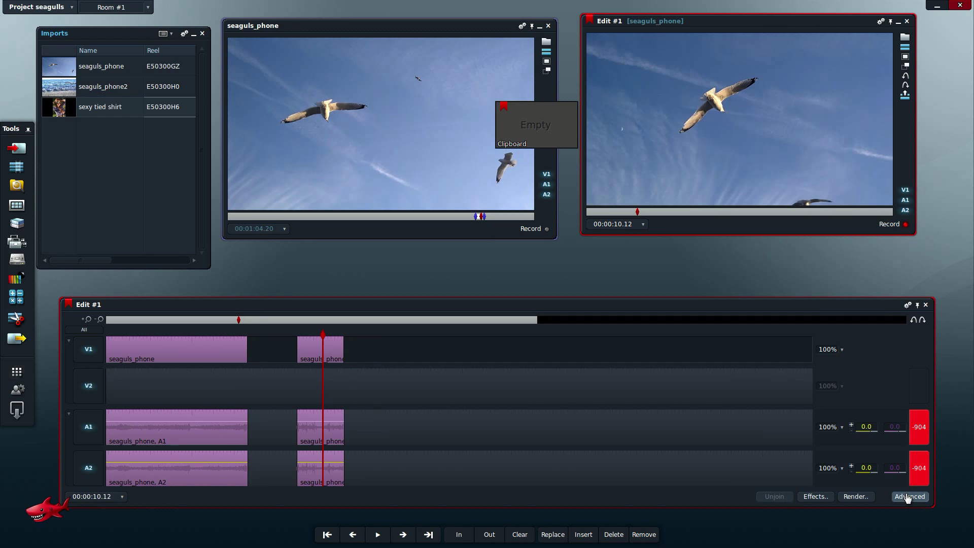
pyautogui.click(841, 349)
pyautogui.click(823, 381)
# - Extend the second clip's start toward the first clip and play back the result
pyautogui.moveTo(322, 331); pyautogui.dragTo(379, 349)
pyautogui.click(342, 343)
pyautogui.click(298, 345)
pyautogui.moveTo(296, 345); pyautogui.dragTo(263, 342)
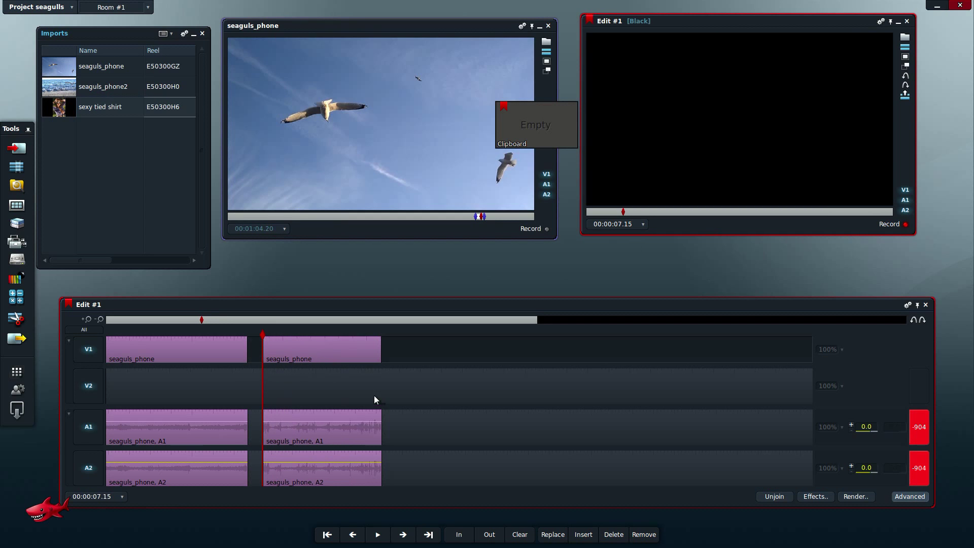
pyautogui.press('space')
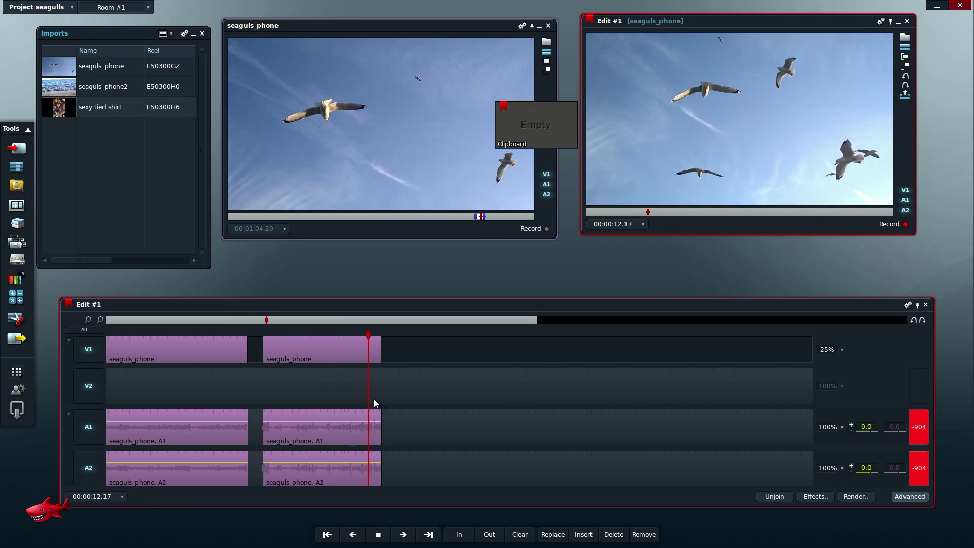
pyautogui.press('space')
pyautogui.moveTo(368, 332); pyautogui.dragTo(346, 333)
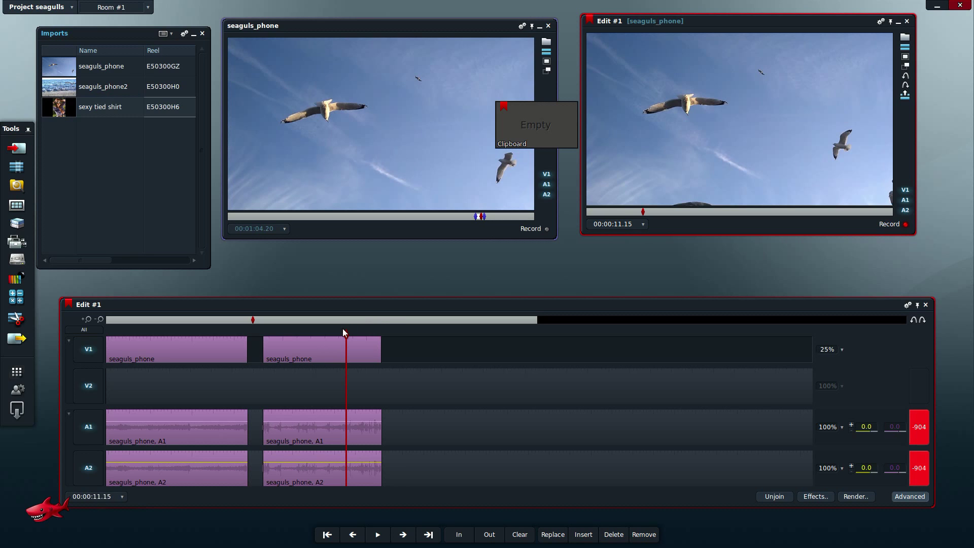
pyautogui.moveTo(351, 330); pyautogui.dragTo(300, 325)
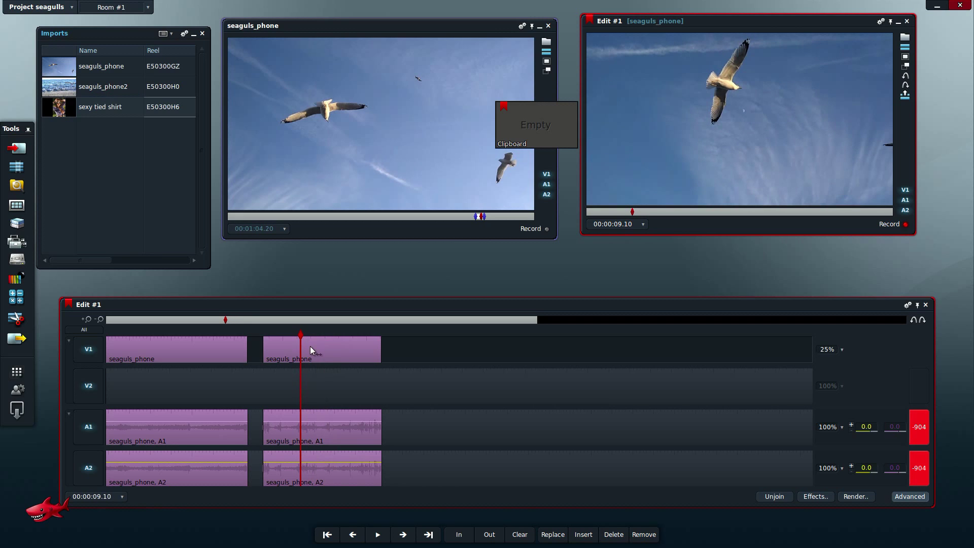
pyautogui.click(432, 333)
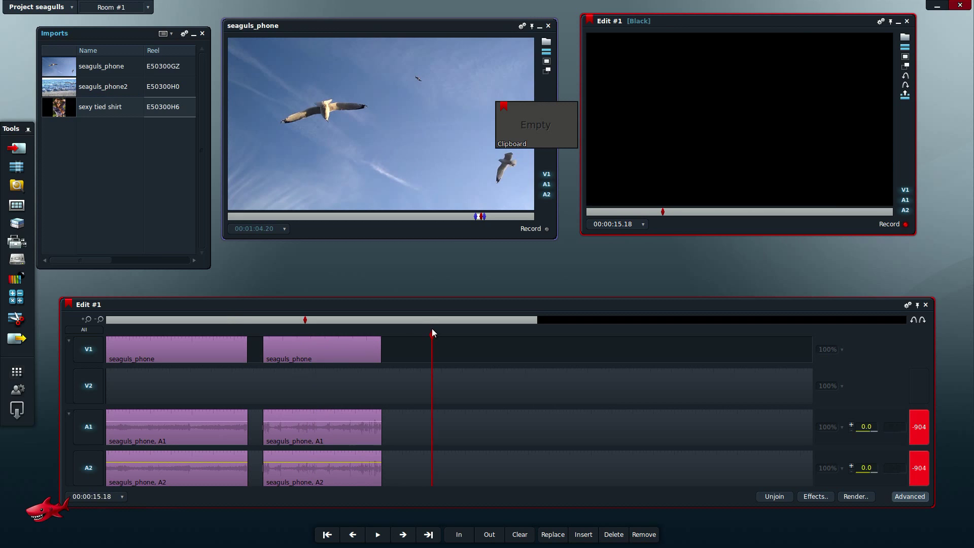
pyautogui.moveTo(342, 327); pyautogui.dragTo(327, 338)
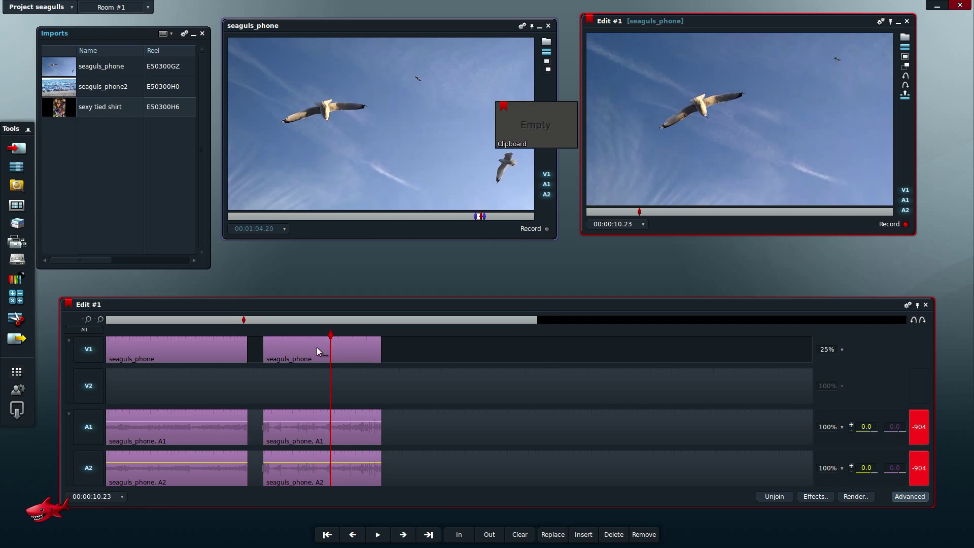
# - Place a copy of the second clip later on V1 and play back from 00:00:10.06
pyautogui.moveTo(318, 347); pyautogui.dragTo(467, 354)
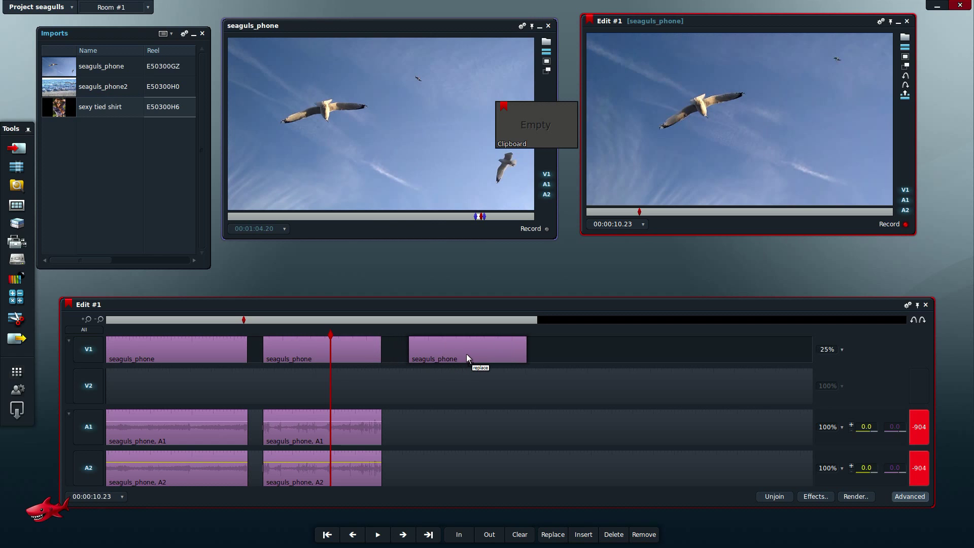
pyautogui.click(449, 327)
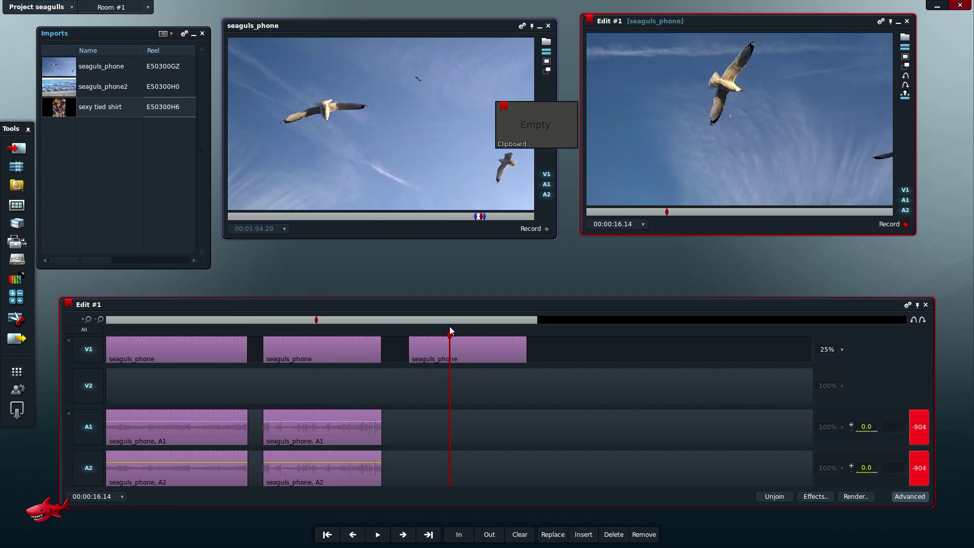
pyautogui.press('space')
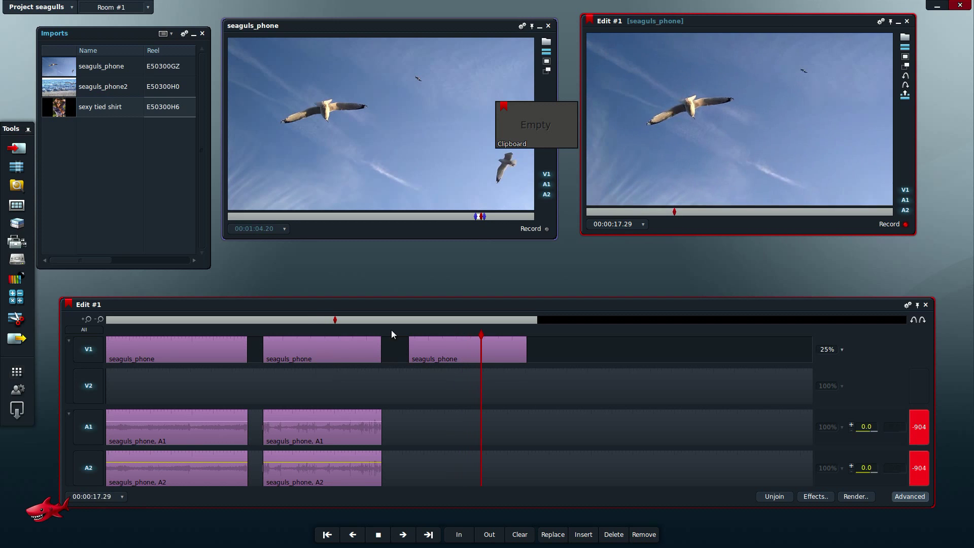
pyautogui.click(318, 325)
pyautogui.press('space')
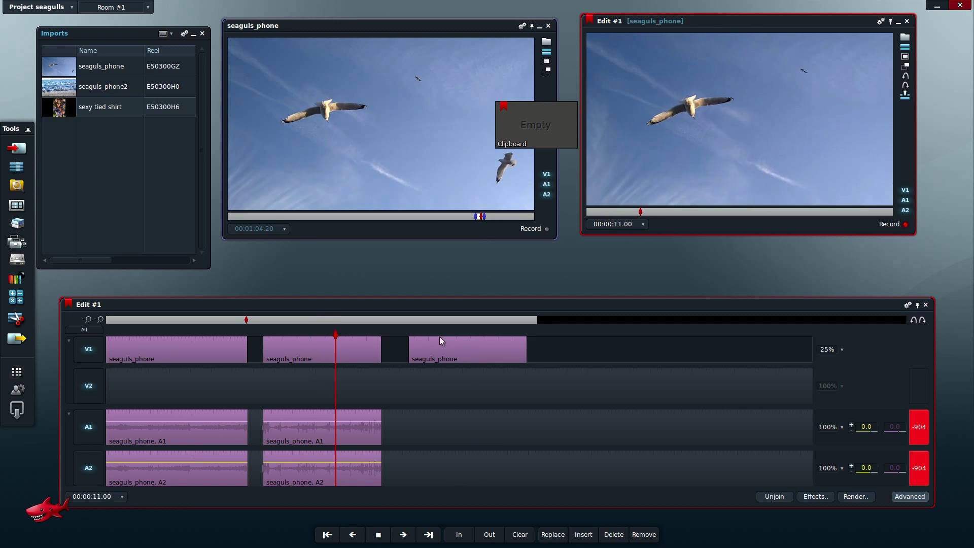
# - Cut away the third V1 clip in two parts, from 00:00:17.12 and from its start
pyautogui.click(470, 327)
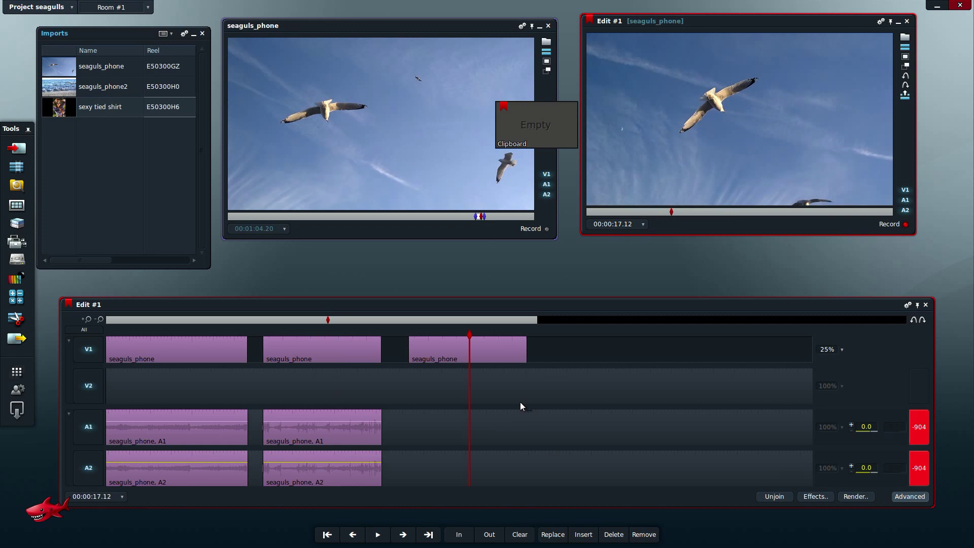
pyautogui.hotkey('ctrl', 'x')
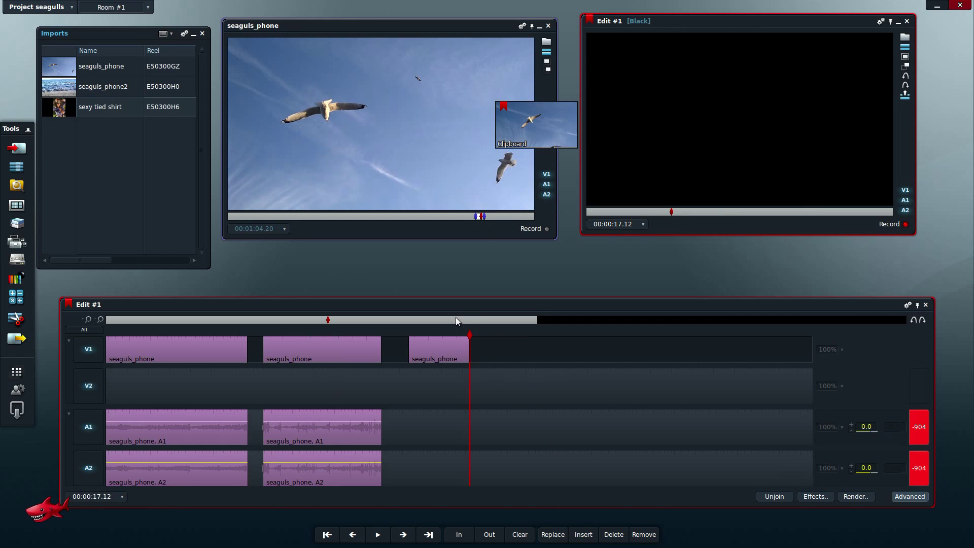
pyautogui.moveTo(455, 327); pyautogui.dragTo(404, 328)
pyautogui.hotkey('ctrl', 'x')
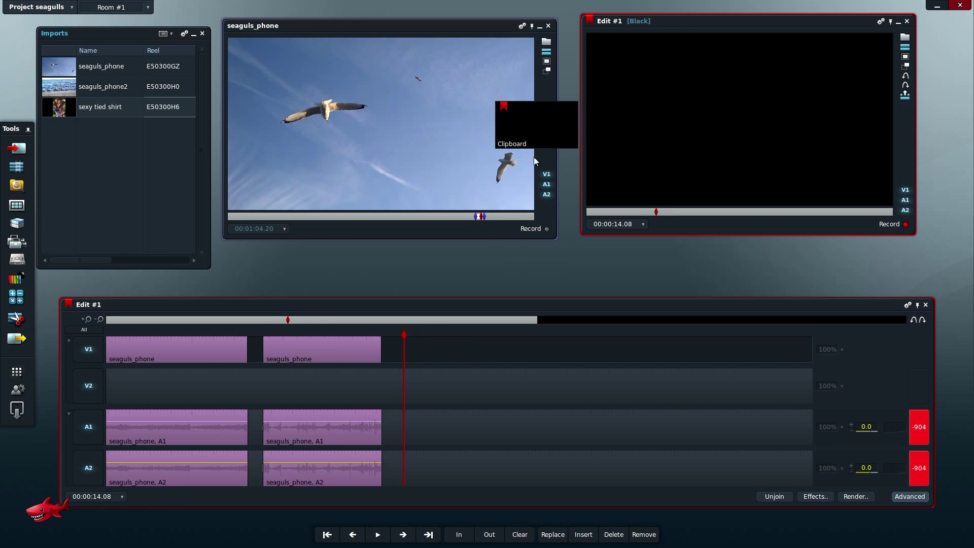
# - Clear the existing marks, move to the last clip's end and delete the stretch beyond it
pyautogui.moveTo(338, 329); pyautogui.dragTo(318, 325)
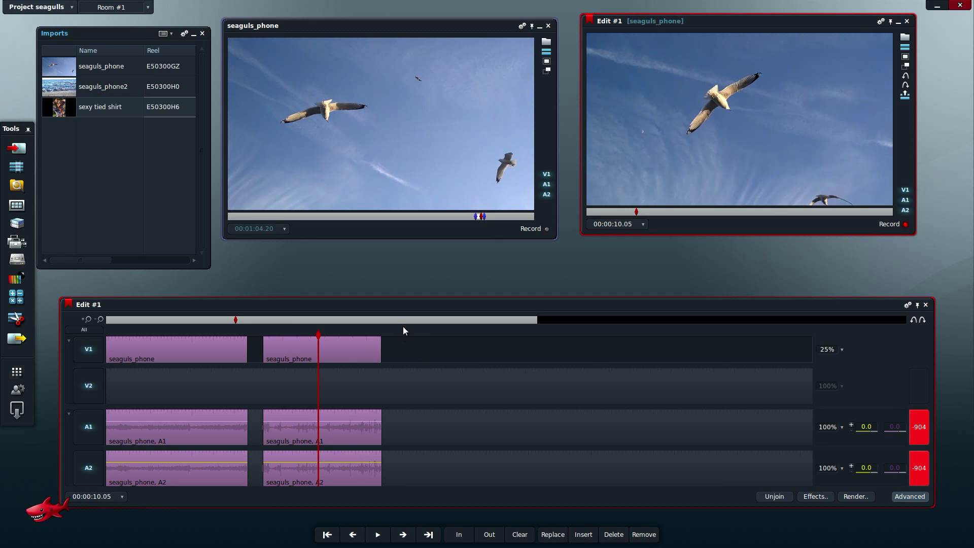
pyautogui.moveTo(403, 326); pyautogui.dragTo(379, 330)
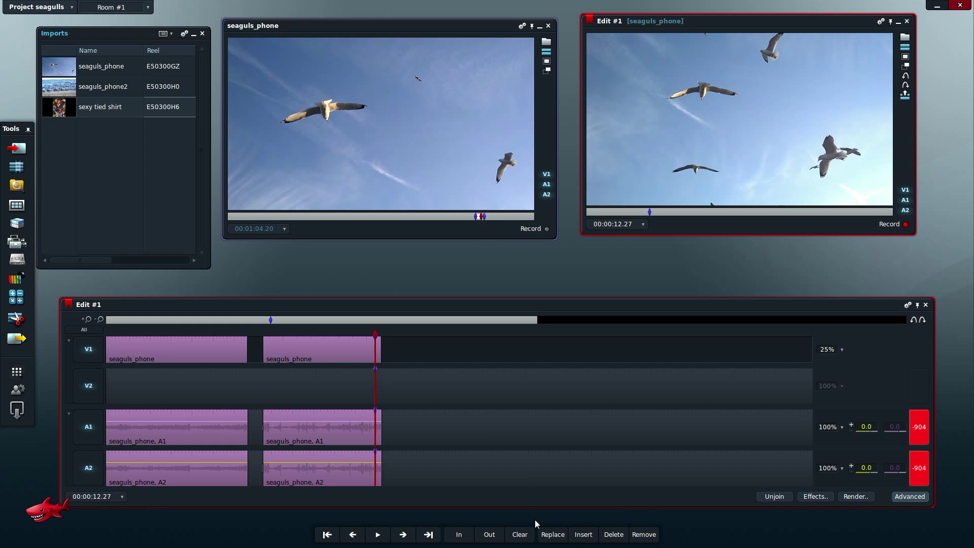
pyautogui.click(522, 534)
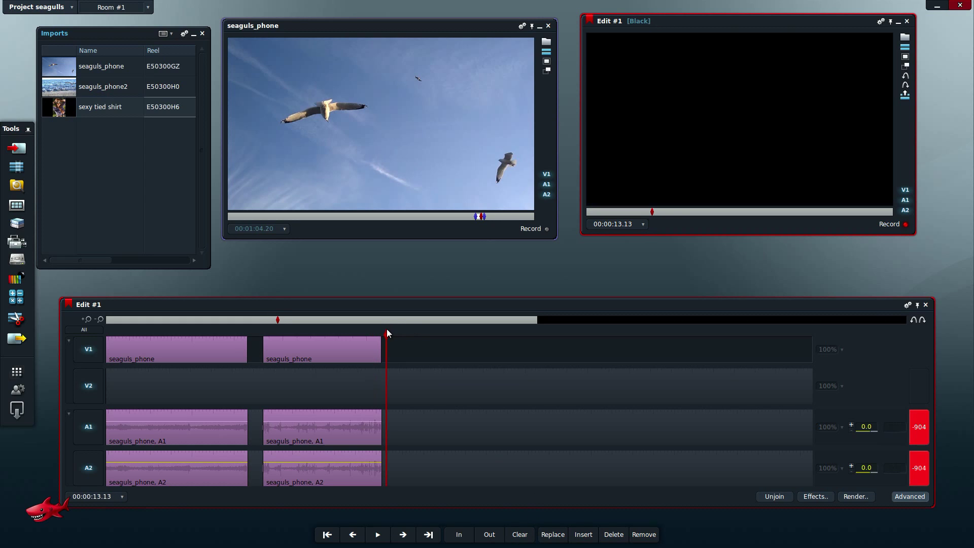
pyautogui.moveTo(387, 333); pyautogui.dragTo(383, 334)
pyautogui.press('Left')
pyautogui.press('Left')
pyautogui.press('Left')
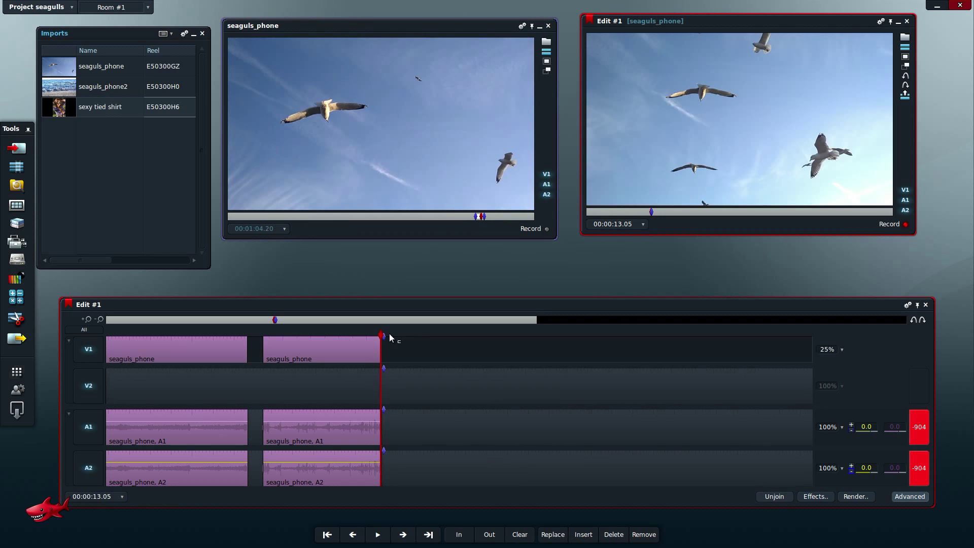
pyautogui.moveTo(381, 334); pyautogui.dragTo(887, 358)
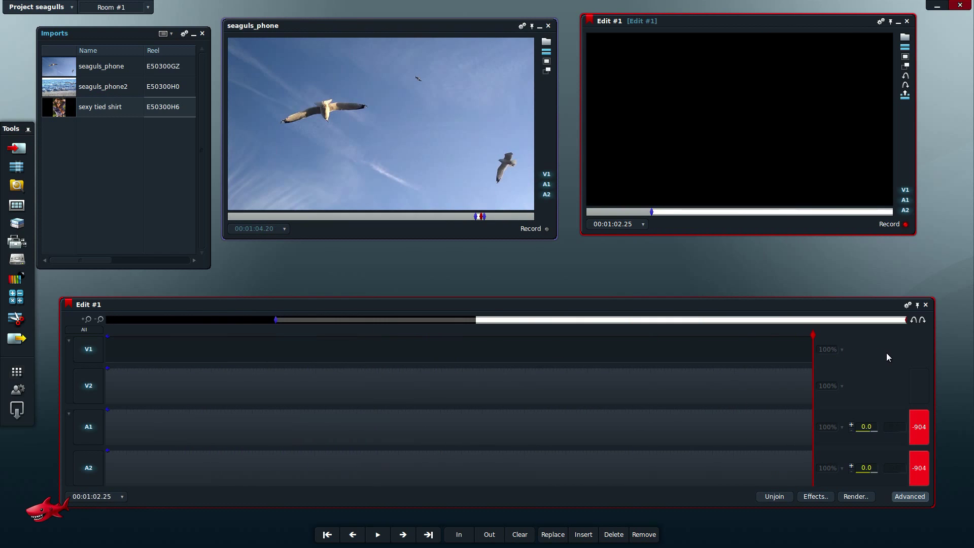
pyautogui.press('Delete')
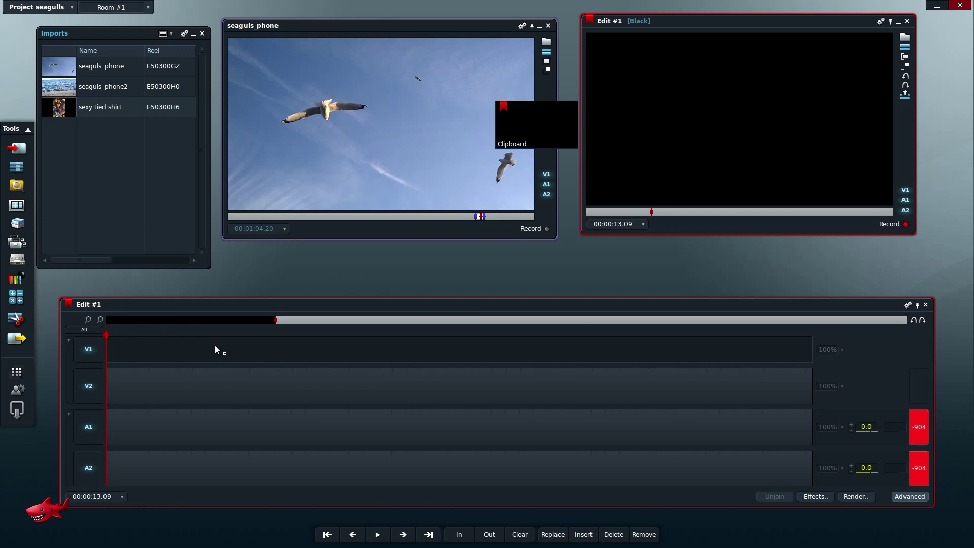
# - Set an out point at the clips' end and remove the trailing black after them
pyautogui.moveTo(273, 321); pyautogui.dragTo(248, 320)
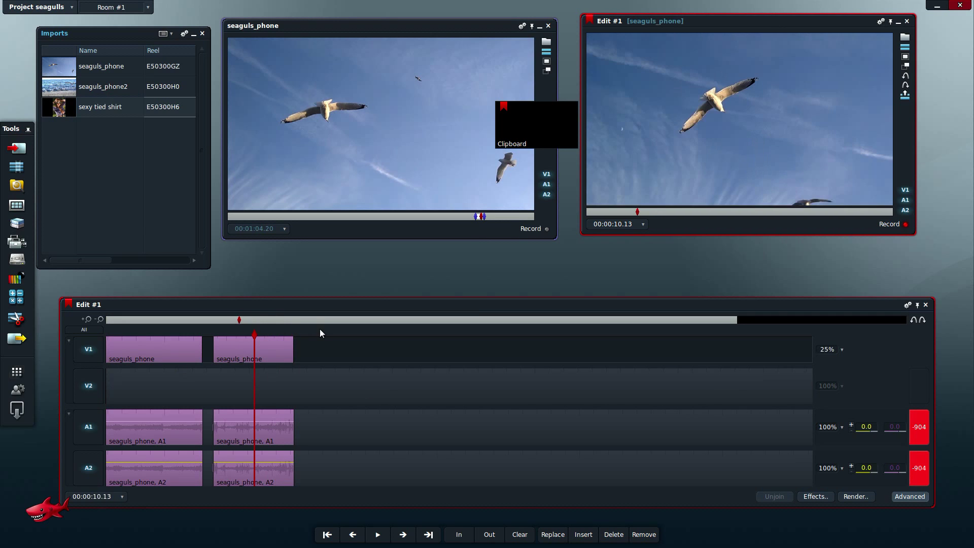
pyautogui.moveTo(319, 329); pyautogui.dragTo(296, 329)
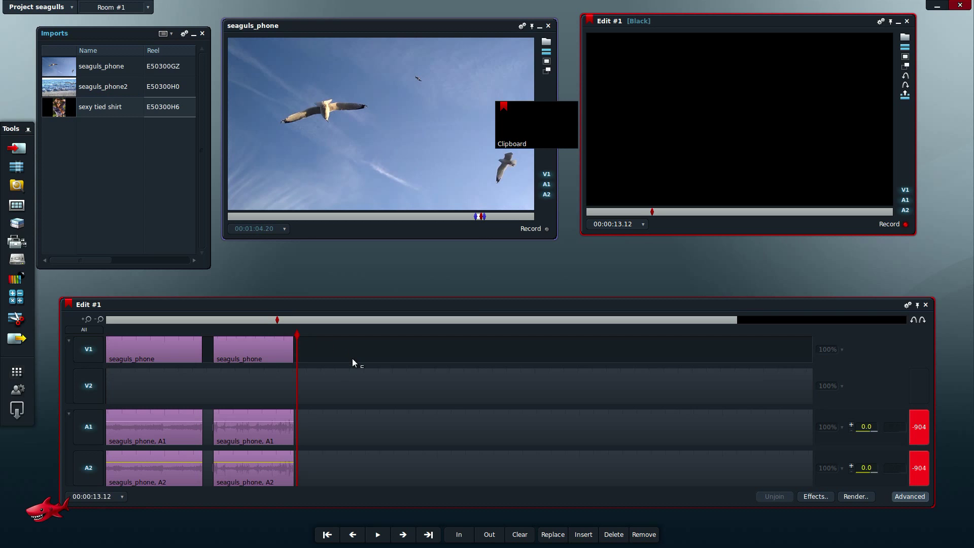
pyautogui.press('space')
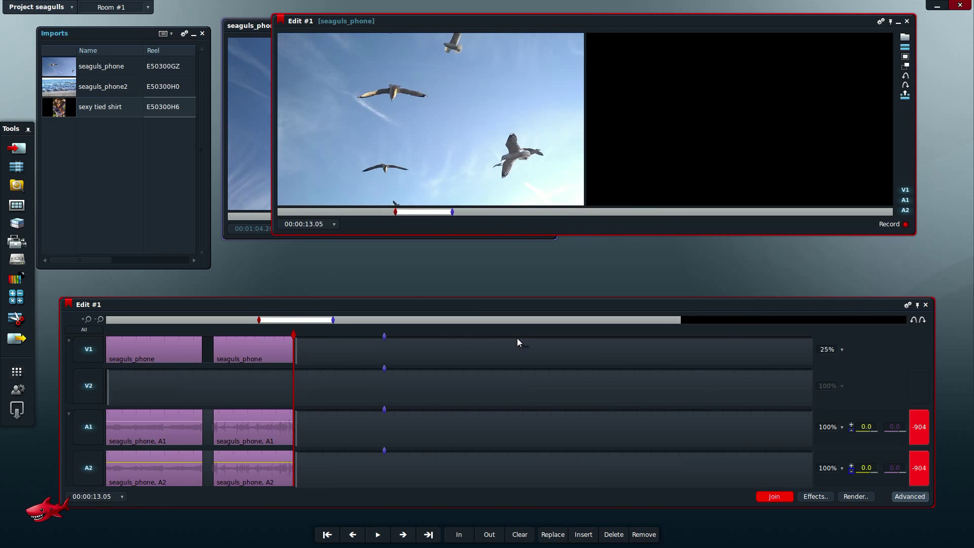
pyautogui.press('space')
pyautogui.press('o')
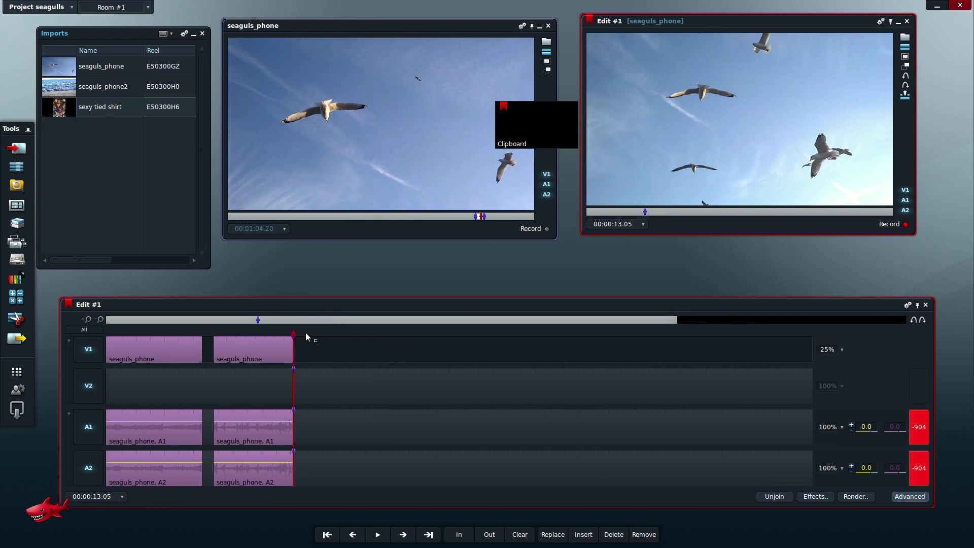
pyautogui.moveTo(311, 335); pyautogui.dragTo(837, 341)
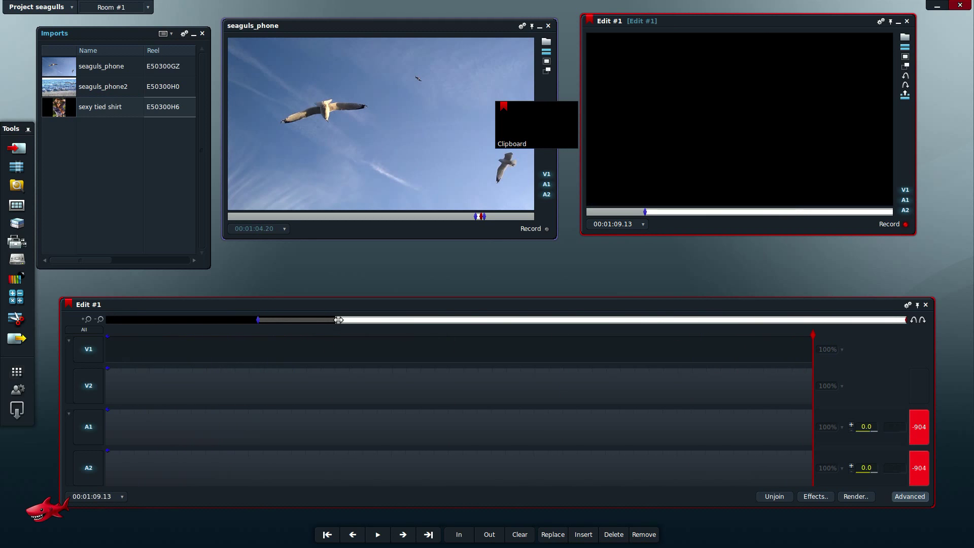
pyautogui.moveTo(337, 319); pyautogui.dragTo(247, 319)
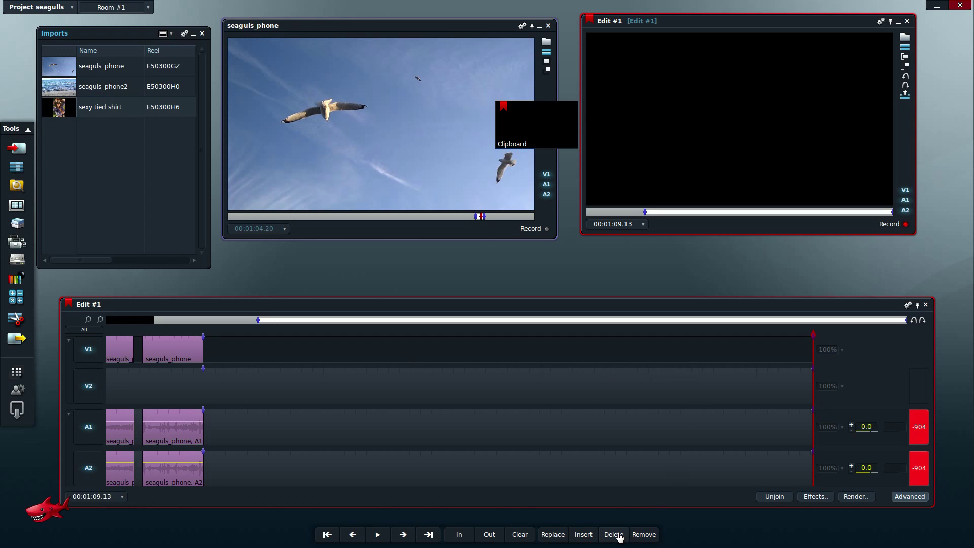
pyautogui.click(637, 535)
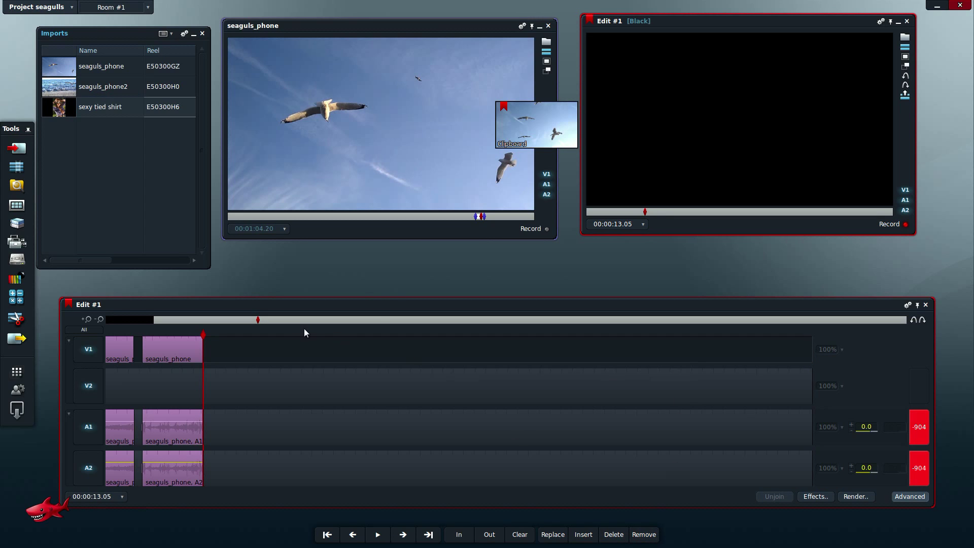
pyautogui.moveTo(298, 333); pyautogui.dragTo(881, 351)
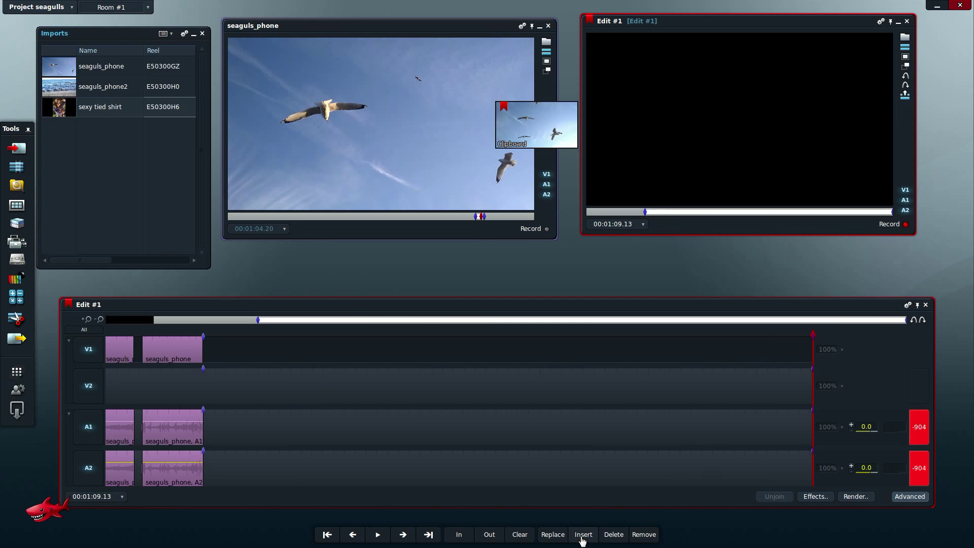
pyautogui.click(615, 537)
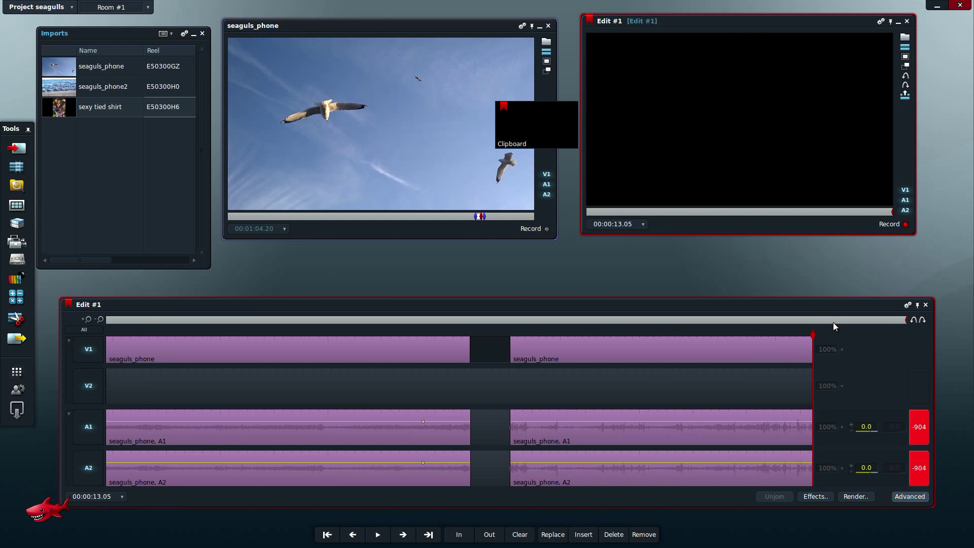
pyautogui.moveTo(829, 324); pyautogui.dragTo(858, 343)
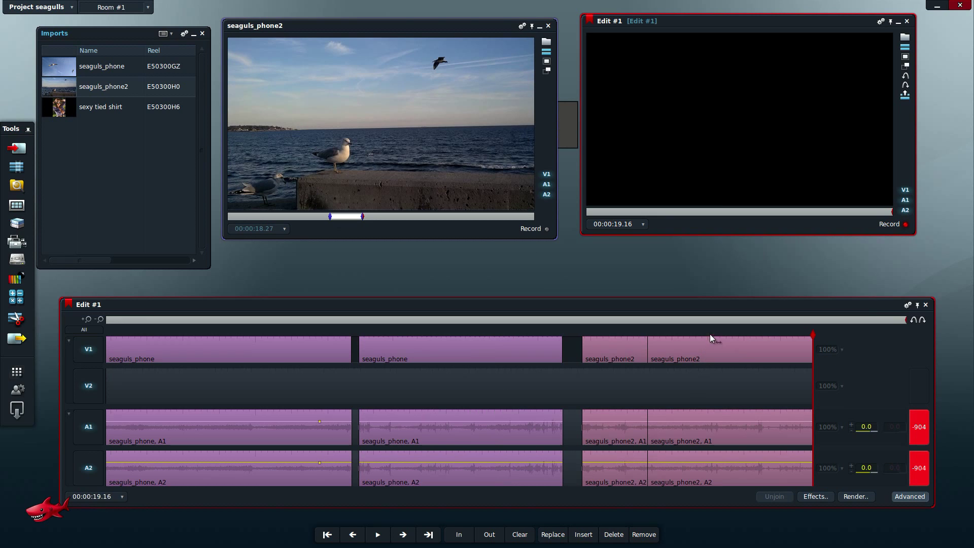
# - Add seaguls_phone2 after the existing clips and roll the cut between its two pieces later
pyautogui.moveTo(715, 330); pyautogui.dragTo(635, 340)
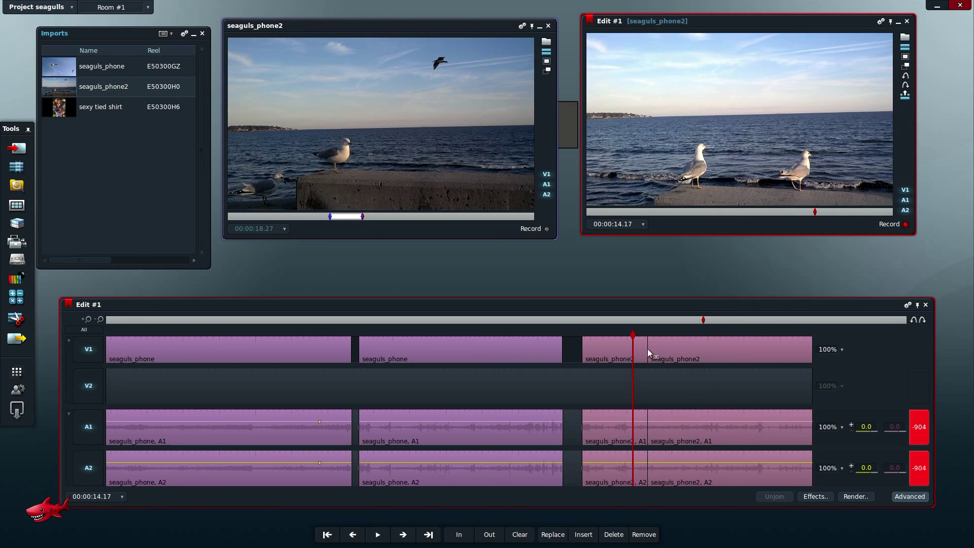
pyautogui.moveTo(647, 349); pyautogui.dragTo(673, 353)
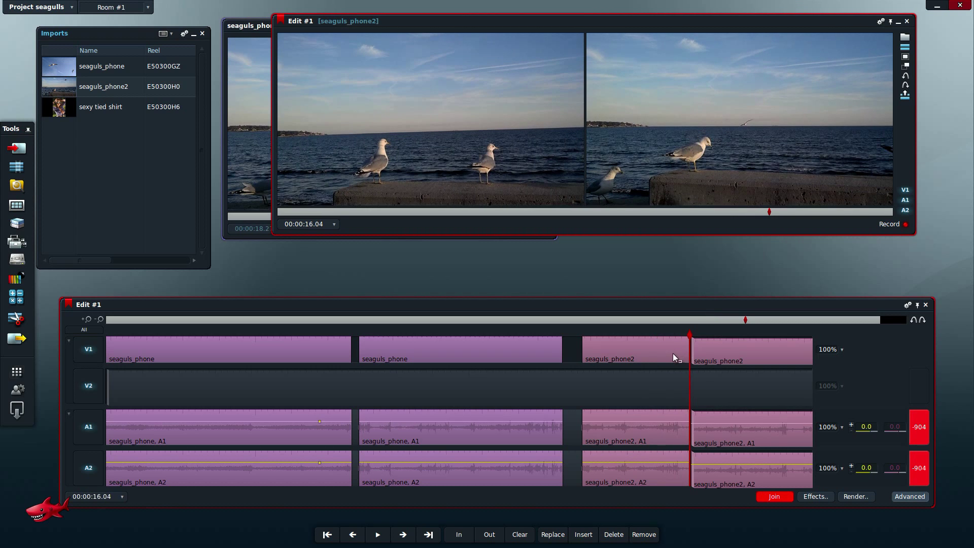
pyautogui.click(775, 497)
# - Butt the first seaguls_phone2 piece against the previous clip and trim the second piece's start later
pyautogui.moveTo(642, 349); pyautogui.dragTo(614, 346)
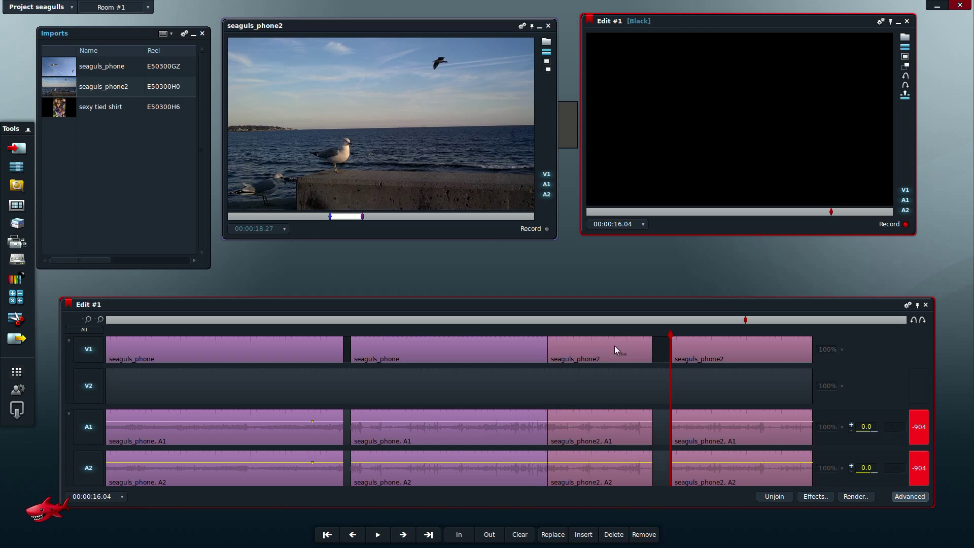
pyautogui.click(670, 348)
pyautogui.moveTo(670, 348); pyautogui.dragTo(701, 351)
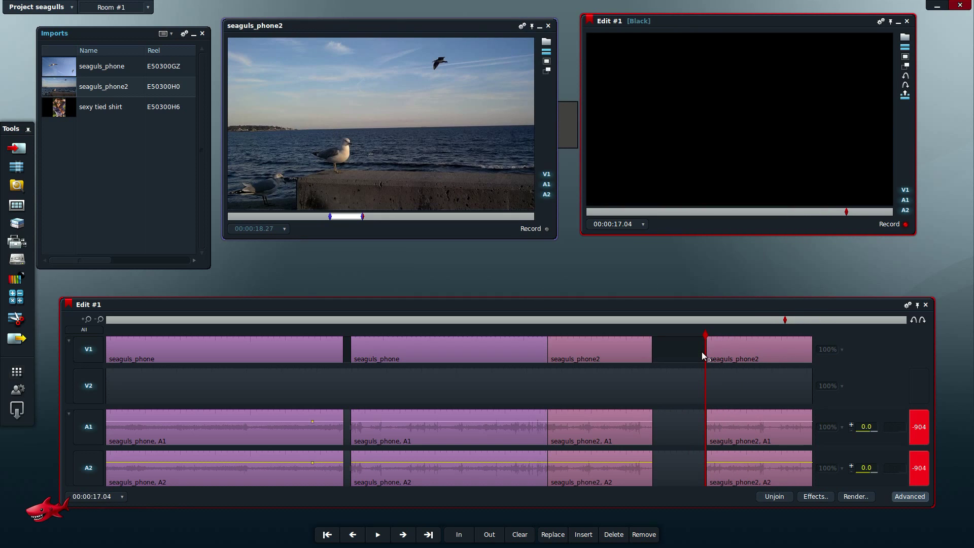
pyautogui.click(741, 329)
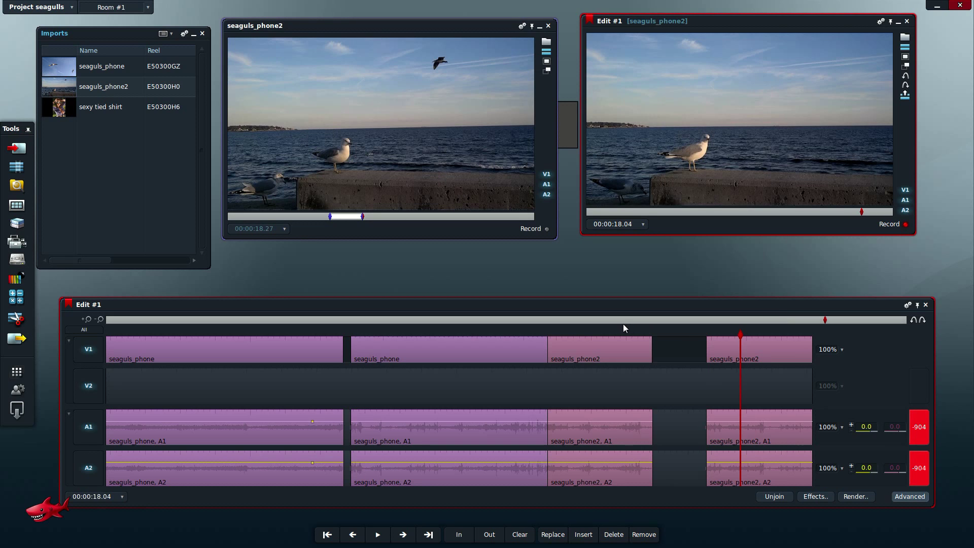
pyautogui.moveTo(619, 328); pyautogui.dragTo(471, 335)
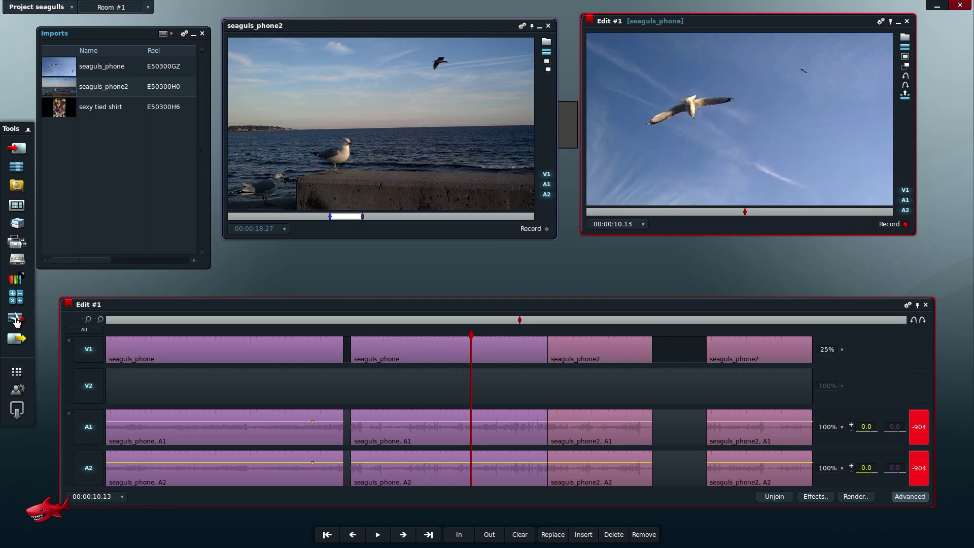
# - Browse to tux > gimp > progects > files and import big tux.png
pyautogui.click(16, 148)
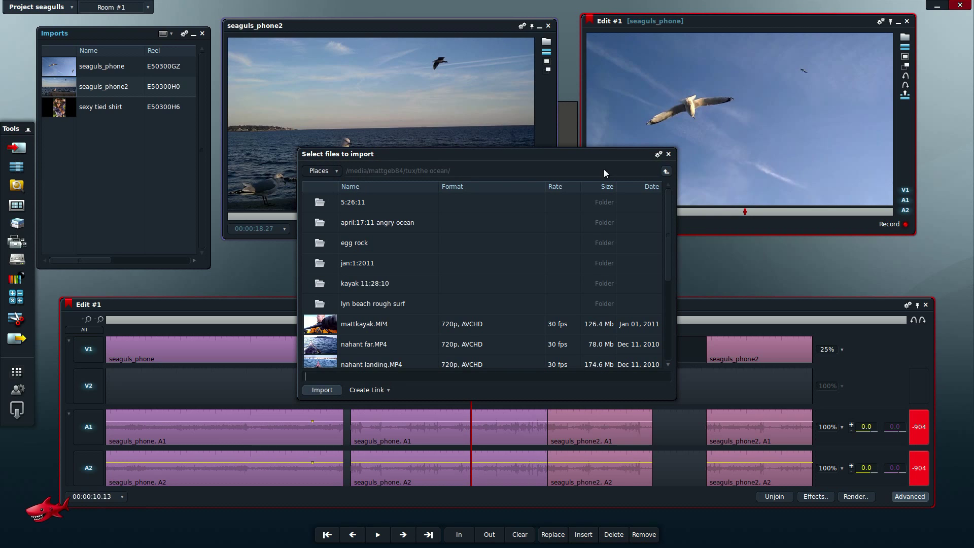
pyautogui.click(666, 171)
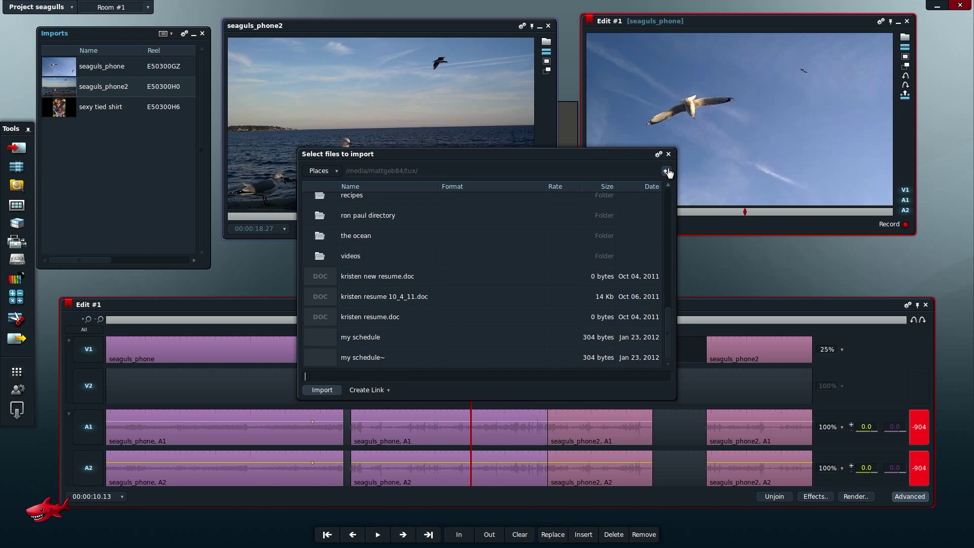
pyautogui.click(666, 172)
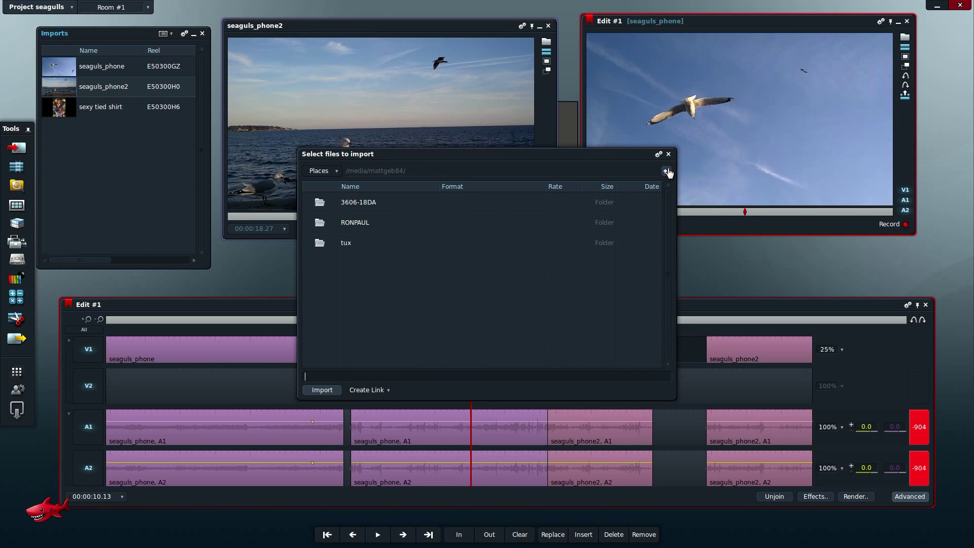
pyautogui.doubleClick(354, 241)
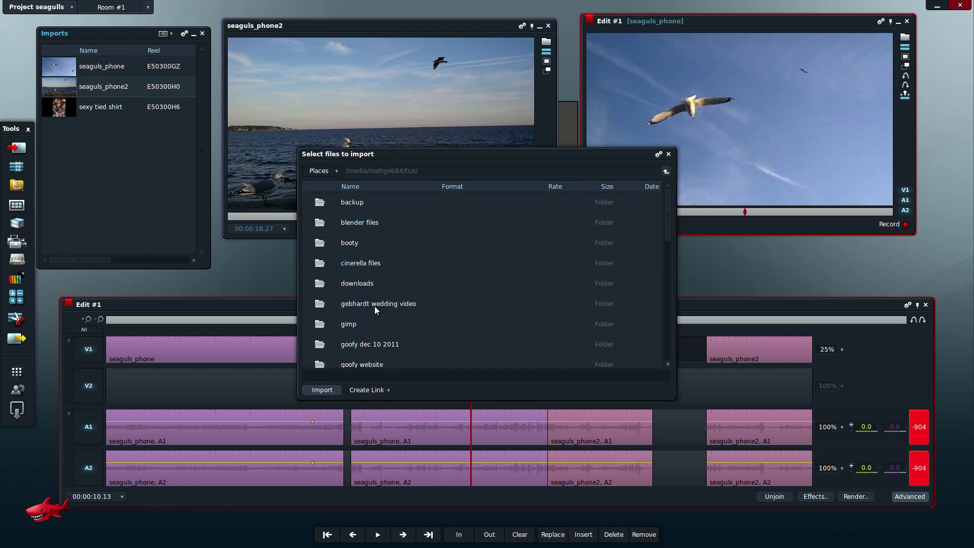
pyautogui.doubleClick(354, 322)
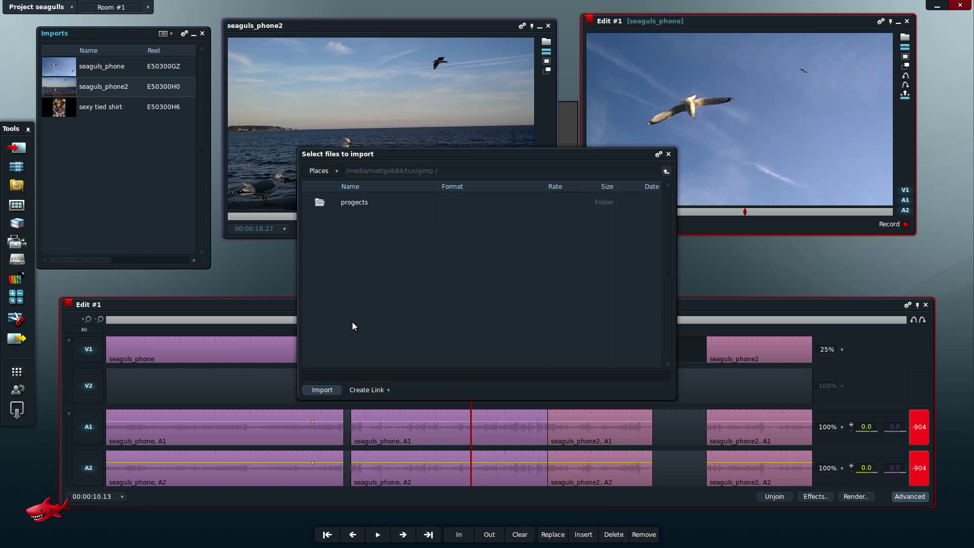
pyautogui.doubleClick(348, 202)
pyautogui.doubleClick(348, 202)
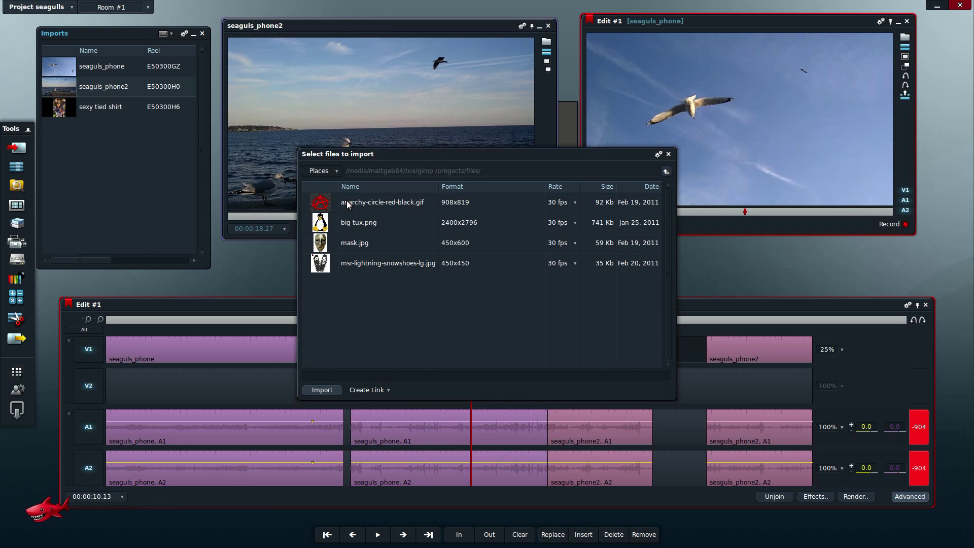
pyautogui.click(345, 225)
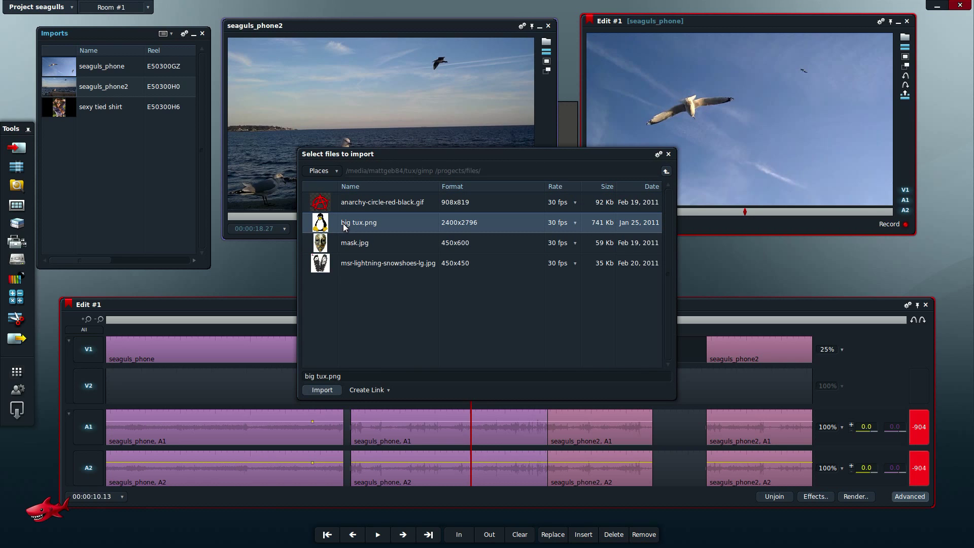
pyautogui.click(332, 389)
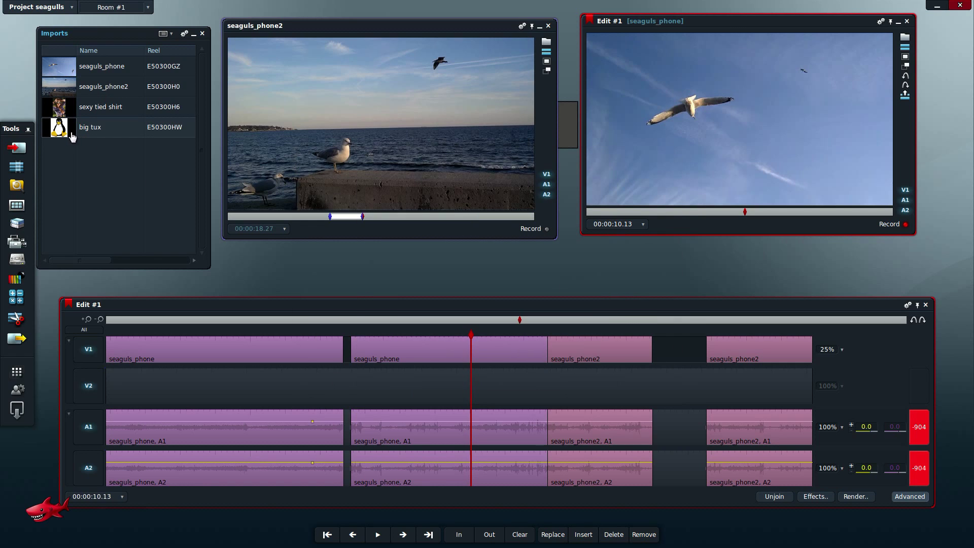
# - Place the big tux image on track V2 and park the playhead at 00:00:09.20
pyautogui.moveTo(71, 133); pyautogui.dragTo(107, 384)
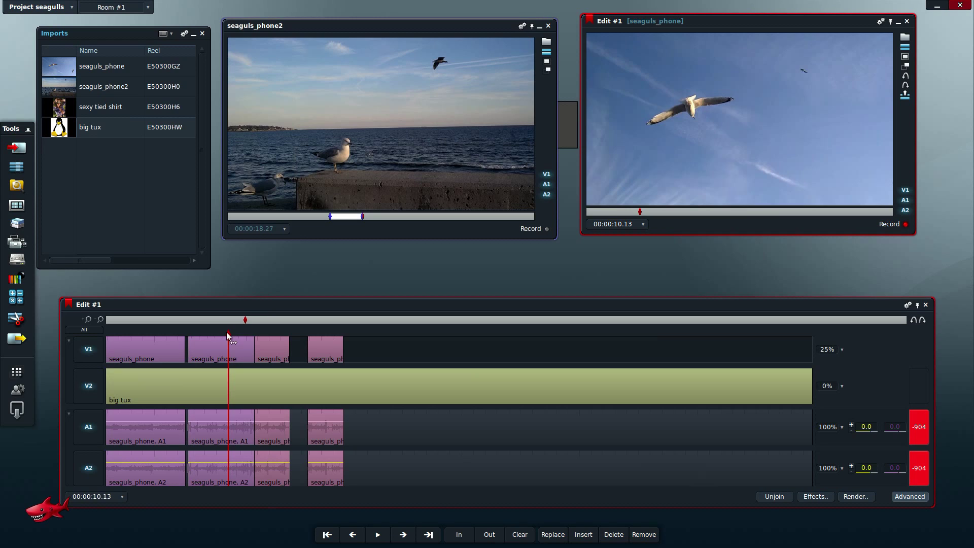
pyautogui.moveTo(226, 333)
pyautogui.mouseDown()
pyautogui.moveTo(218, 330)
pyautogui.moveTo(228, 334)
pyautogui.mouseUp()
pyautogui.click(220, 331)
# - Deselect V2, A1 and A2 and bring up the effects list for the V1 clip
pyautogui.click(92, 388)
pyautogui.click(98, 433)
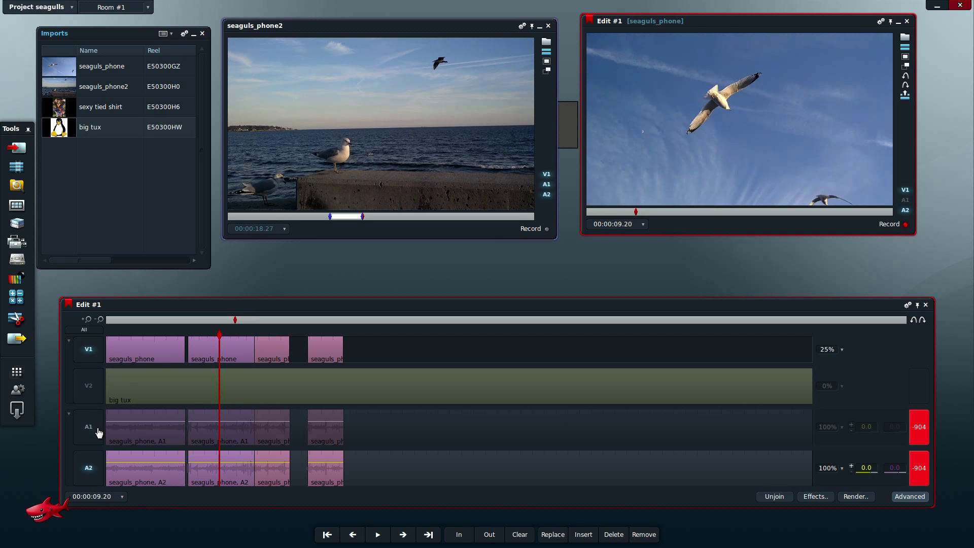
pyautogui.click(88, 467)
pyautogui.click(816, 497)
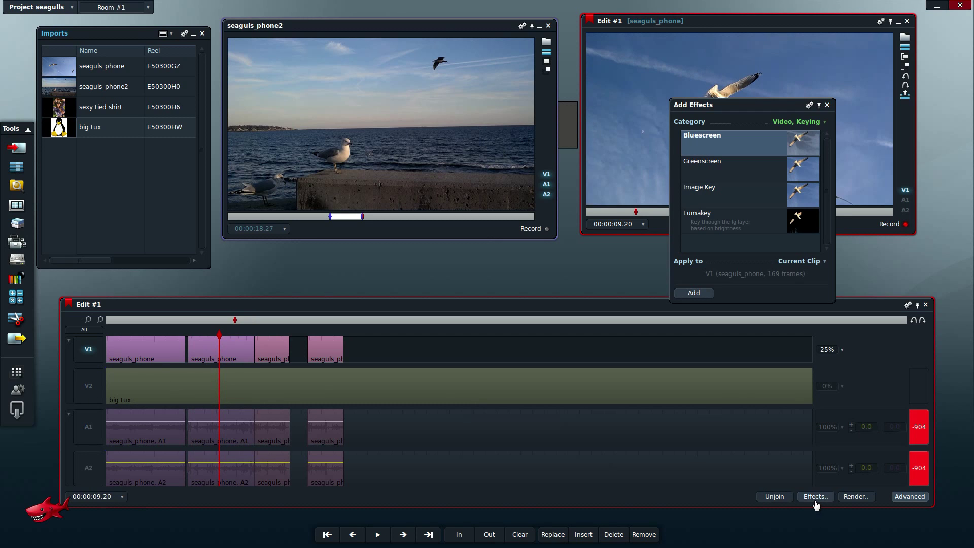
# - Add the Chromakey effect from the Video Keying category to the second seagulls_phone clip
pyautogui.click(820, 122)
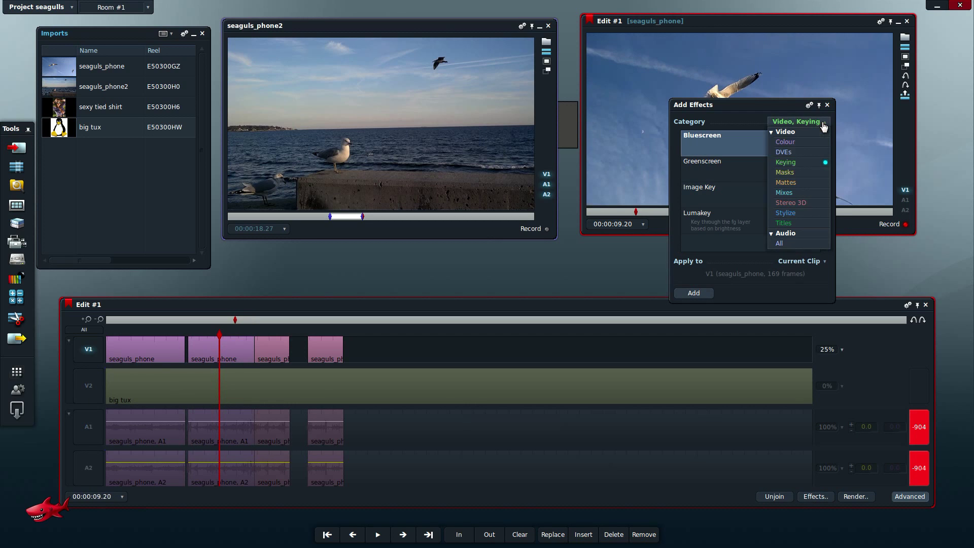
pyautogui.click(791, 163)
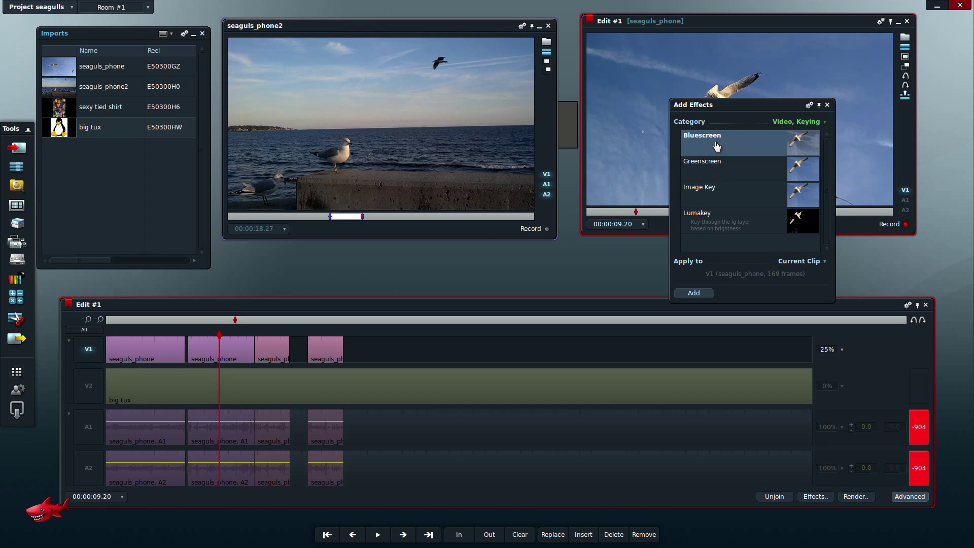
pyautogui.click(694, 293)
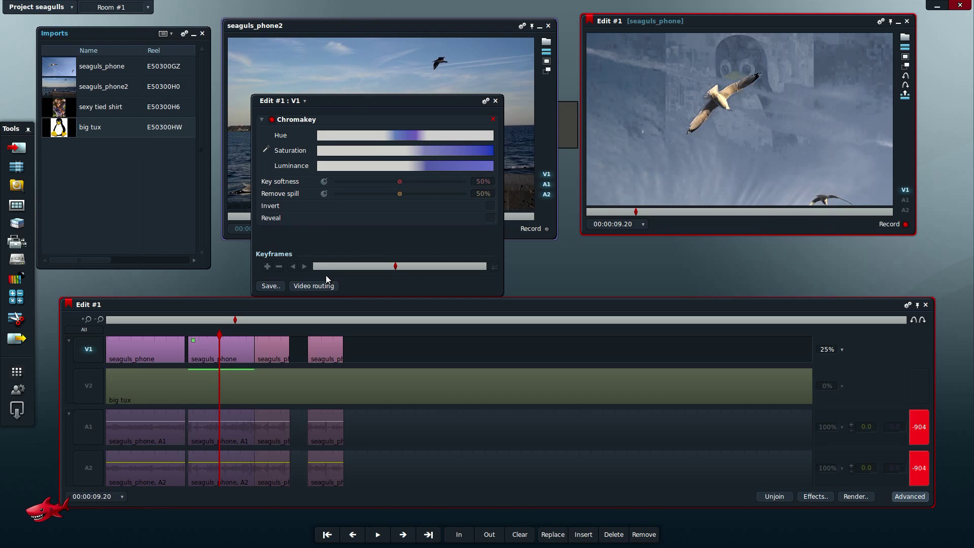
# - Sample the sky colour as the key and widen the keyed hue and saturation ranges
pyautogui.click(265, 150)
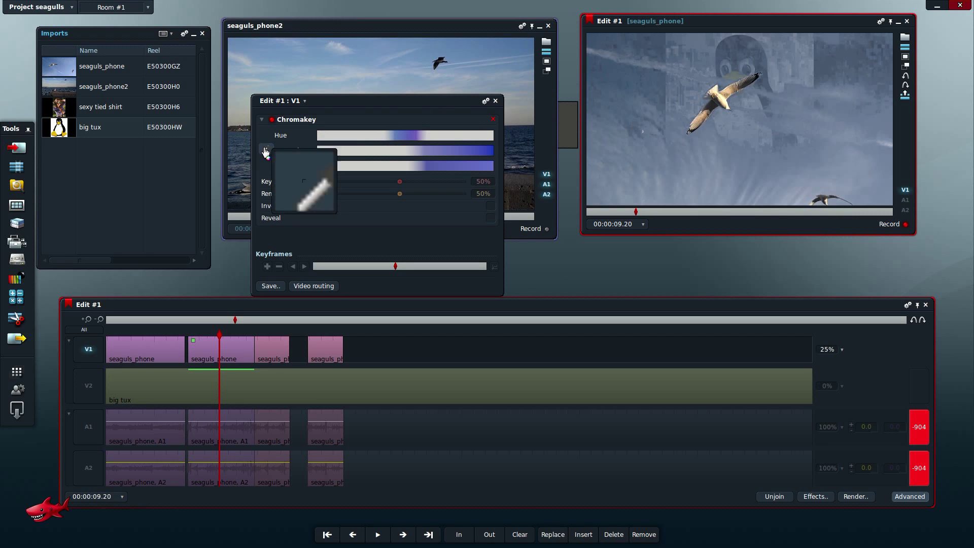
pyautogui.click(617, 84)
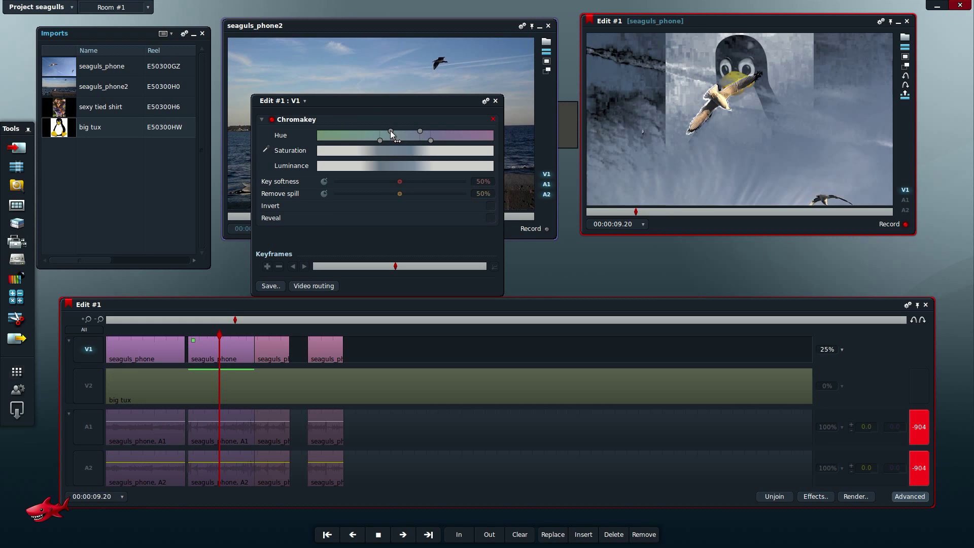
pyautogui.moveTo(391, 134); pyautogui.dragTo(384, 133)
pyautogui.moveTo(375, 147)
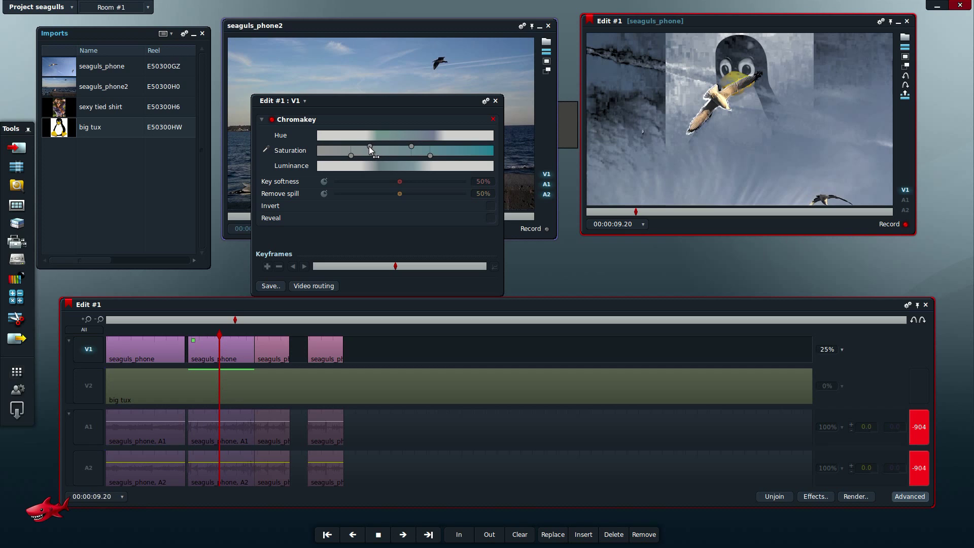
pyautogui.moveTo(411, 147); pyautogui.dragTo(425, 149)
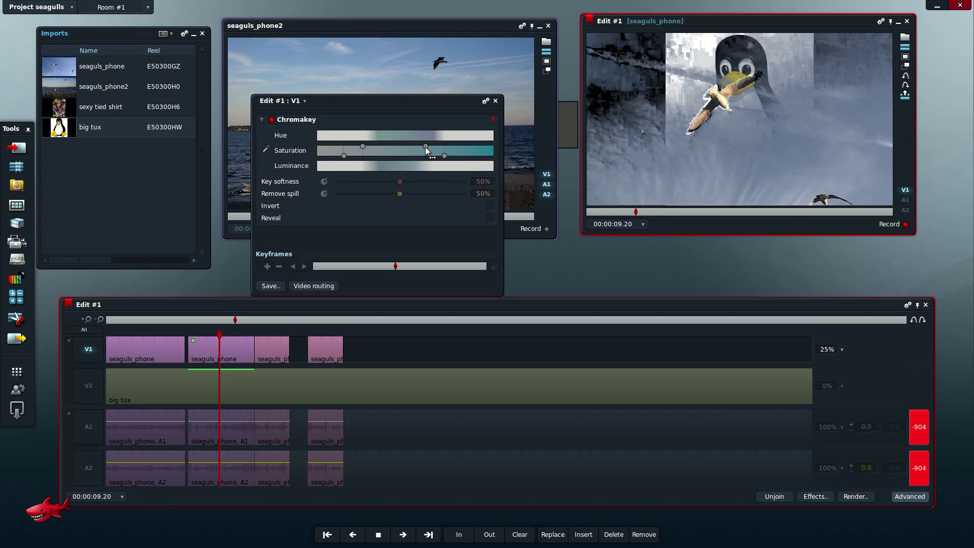
# - Raise key softness to 72.66%, check the key in the edit, and narrow the hue range
pyautogui.moveTo(378, 161)
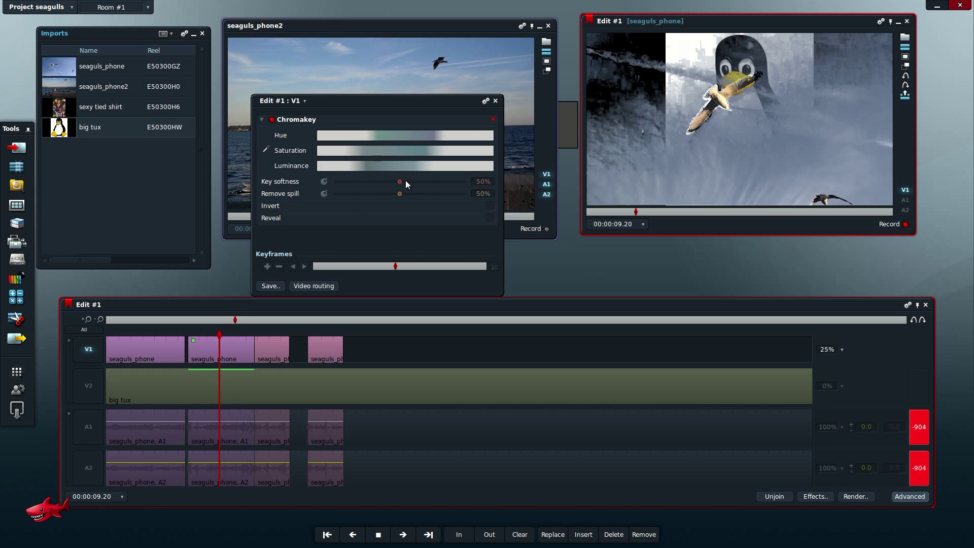
pyautogui.moveTo(400, 180); pyautogui.dragTo(488, 195)
pyautogui.moveTo(241, 330); pyautogui.dragTo(218, 333)
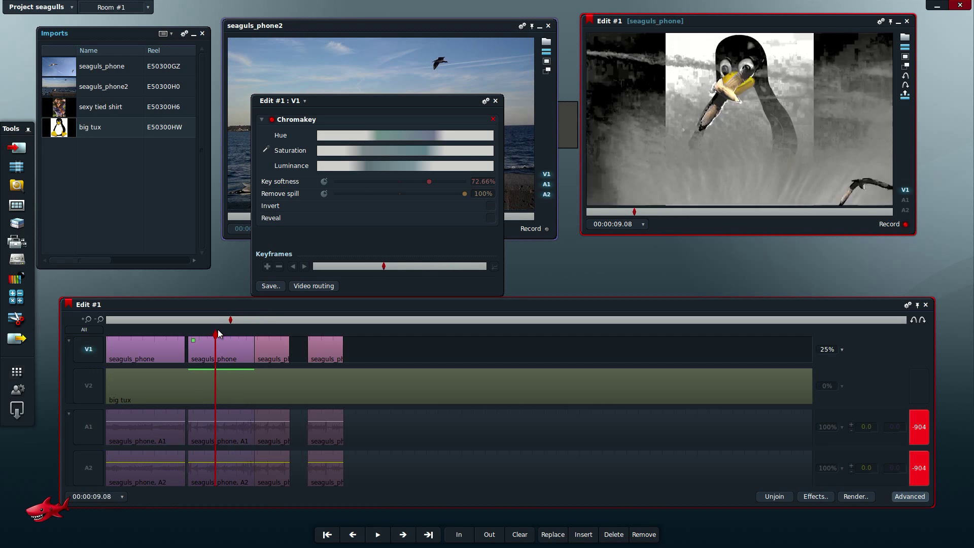
pyautogui.moveTo(380, 141)
pyautogui.mouseDown()
pyautogui.moveTo(356, 136)
pyautogui.moveTo(406, 135)
pyautogui.moveTo(325, 134)
pyautogui.moveTo(328, 153)
pyautogui.moveTo(389, 152)
pyautogui.moveTo(382, 160)
pyautogui.mouseUp()
pyautogui.moveTo(361, 165)
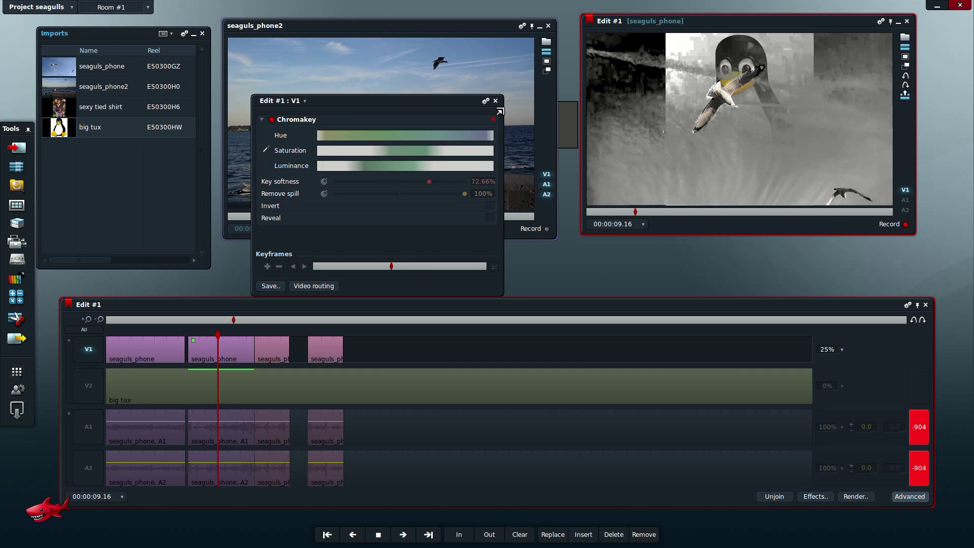
pyautogui.click(496, 101)
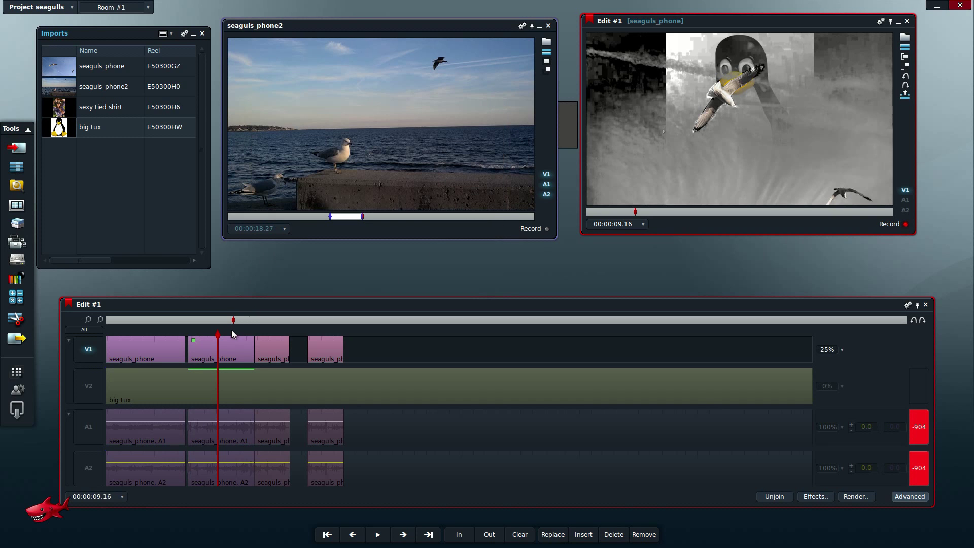
pyautogui.click(214, 331)
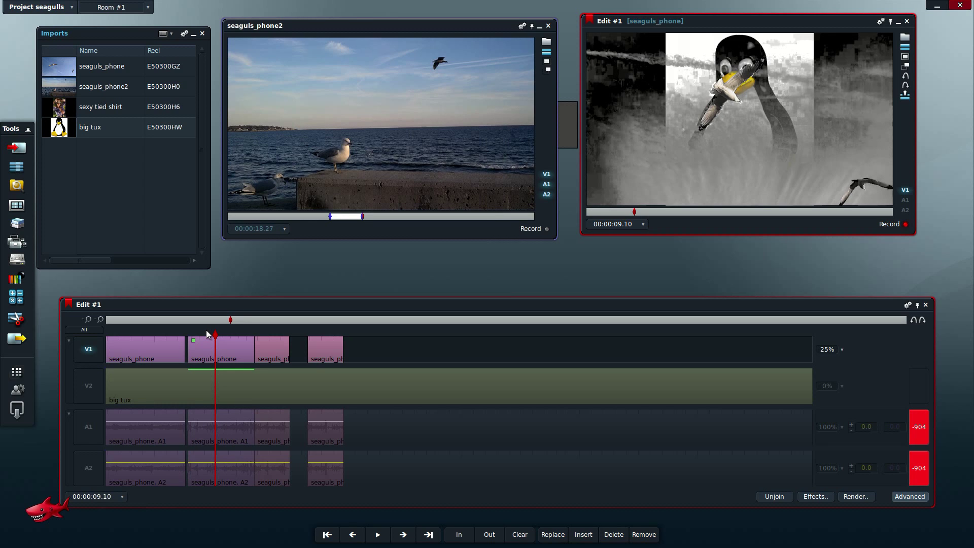
pyautogui.moveTo(207, 331); pyautogui.dragTo(223, 329)
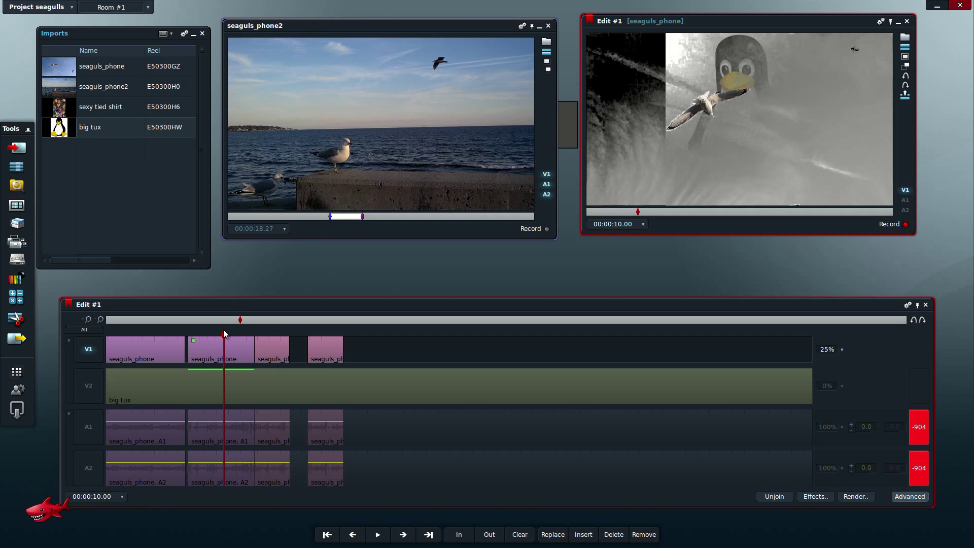
pyautogui.moveTo(223, 330)
pyautogui.mouseDown()
pyautogui.moveTo(235, 330)
pyautogui.moveTo(209, 340)
pyautogui.mouseUp()
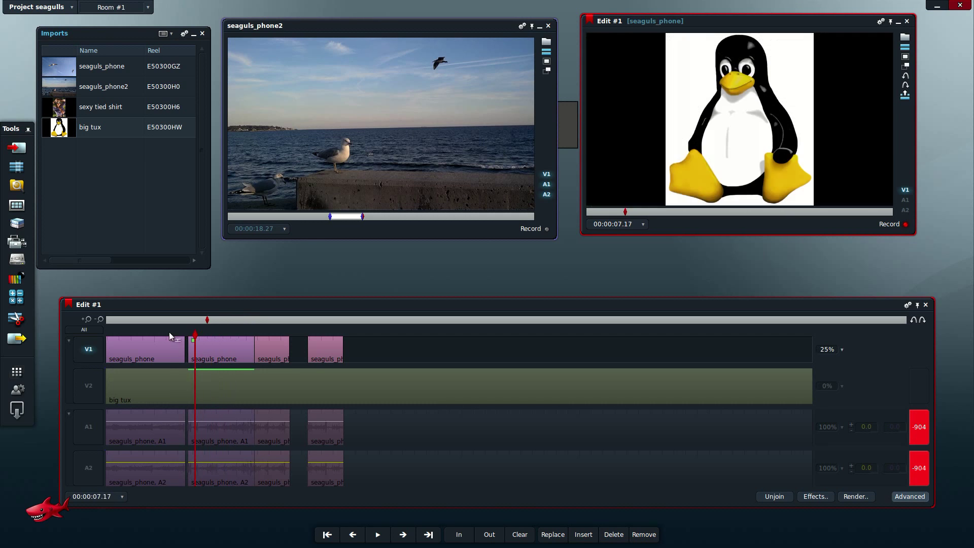
pyautogui.moveTo(169, 332); pyautogui.dragTo(217, 359)
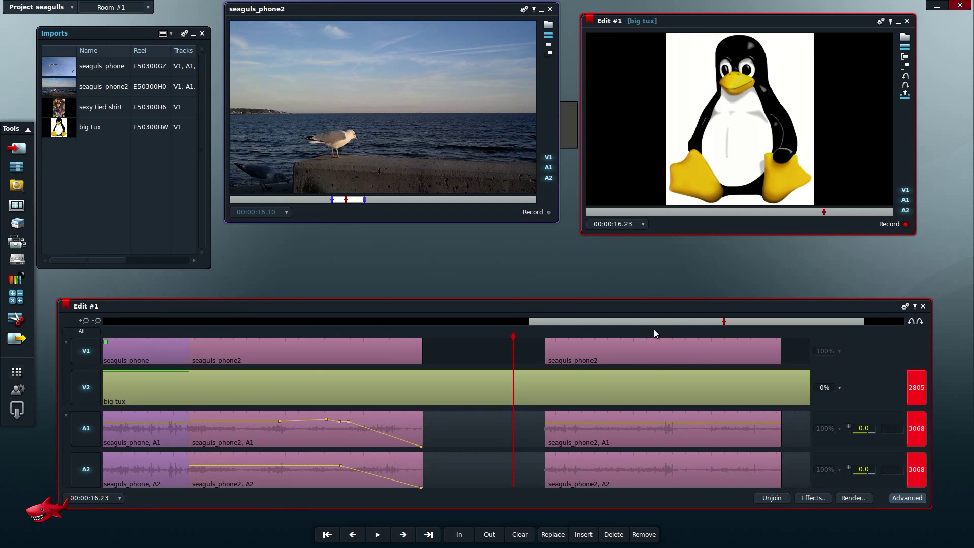
pyautogui.moveTo(653, 330); pyautogui.dragTo(720, 340)
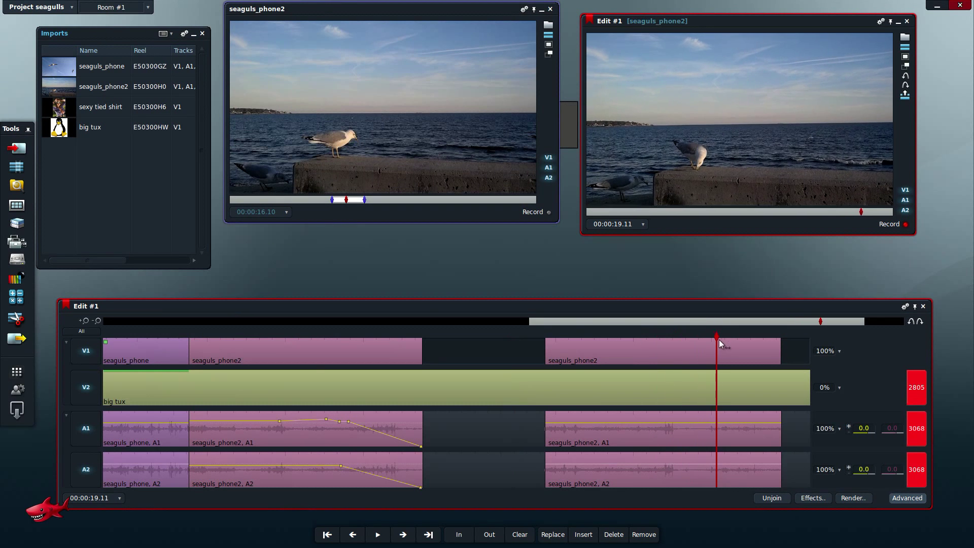
pyautogui.click(84, 322)
pyautogui.click(84, 322)
pyautogui.click(84, 322)
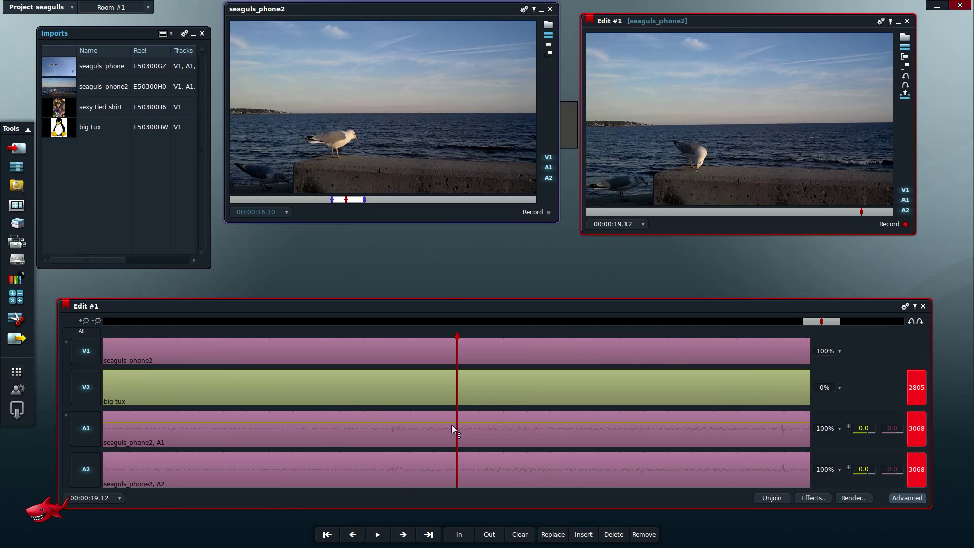
pyautogui.moveTo(821, 320); pyautogui.dragTo(842, 321)
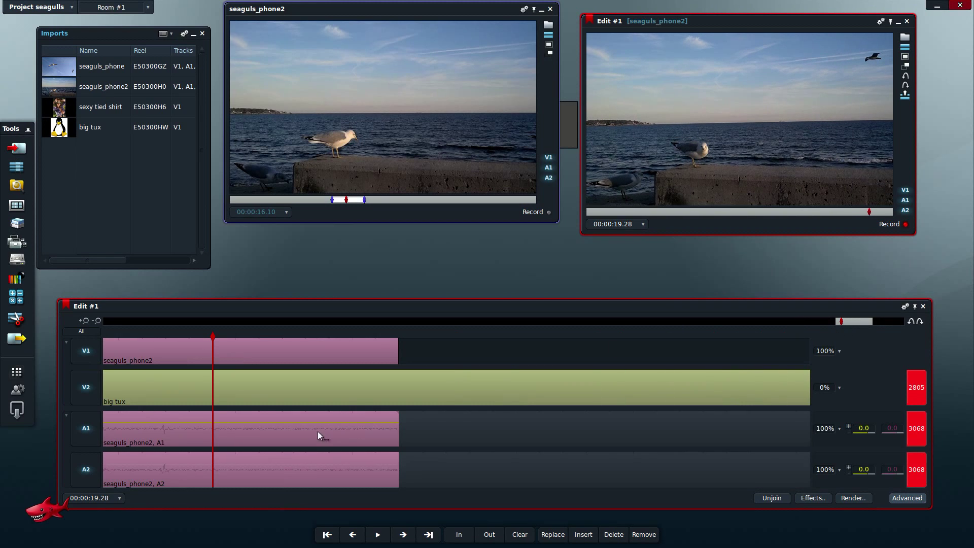
pyautogui.rightClick(369, 311)
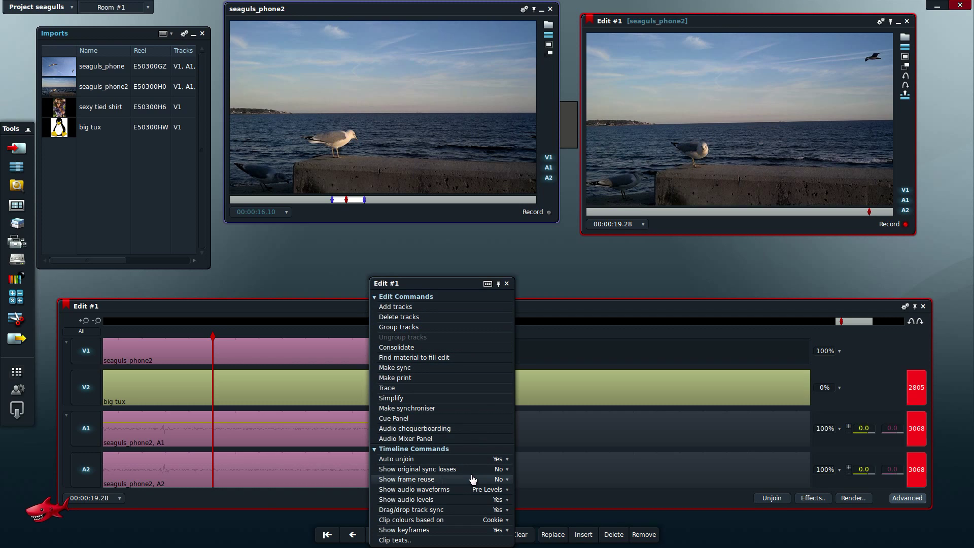
pyautogui.click(499, 490)
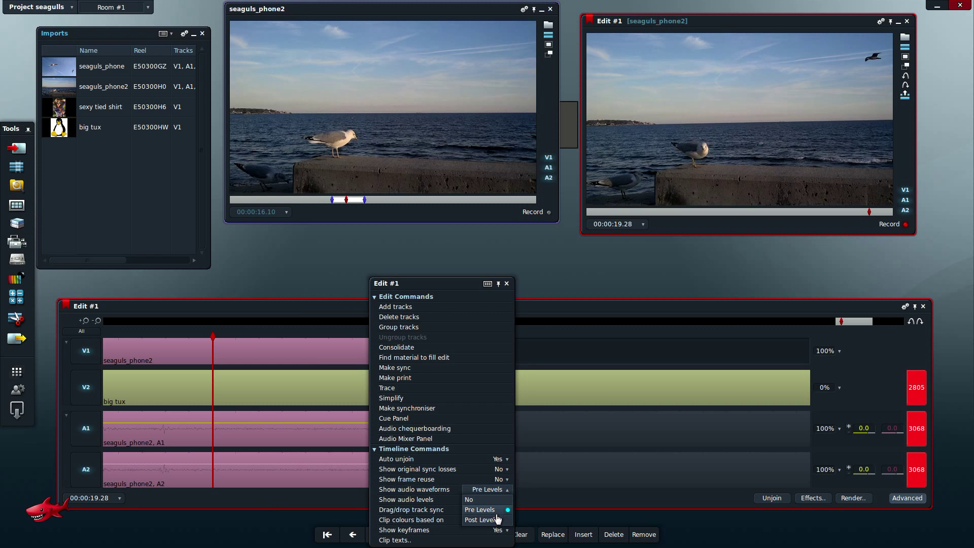
pyautogui.click(581, 470)
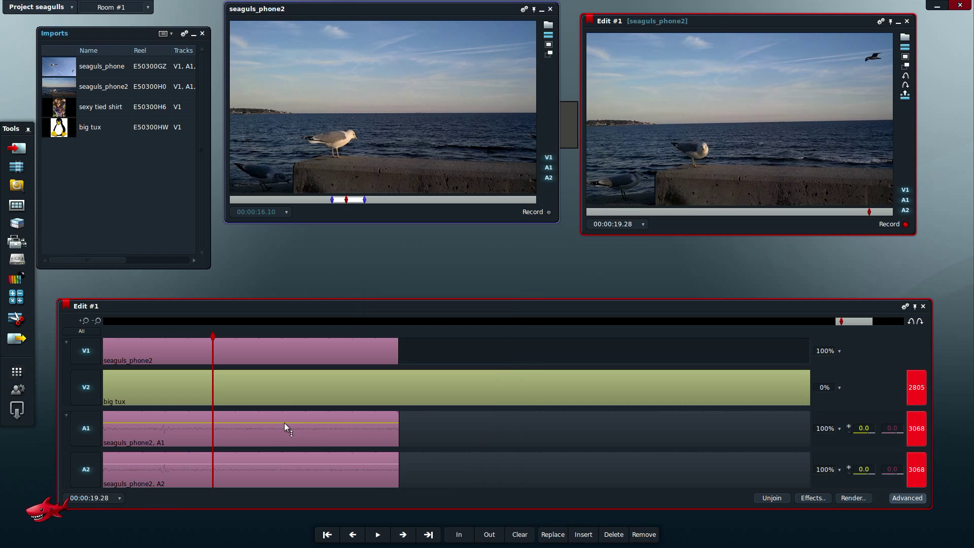
# - Drag the A1 and A2 volume keyframes down to fade out each clip's end
pyautogui.rightClick(278, 465)
pyautogui.moveTo(375, 423); pyautogui.dragTo(363, 512)
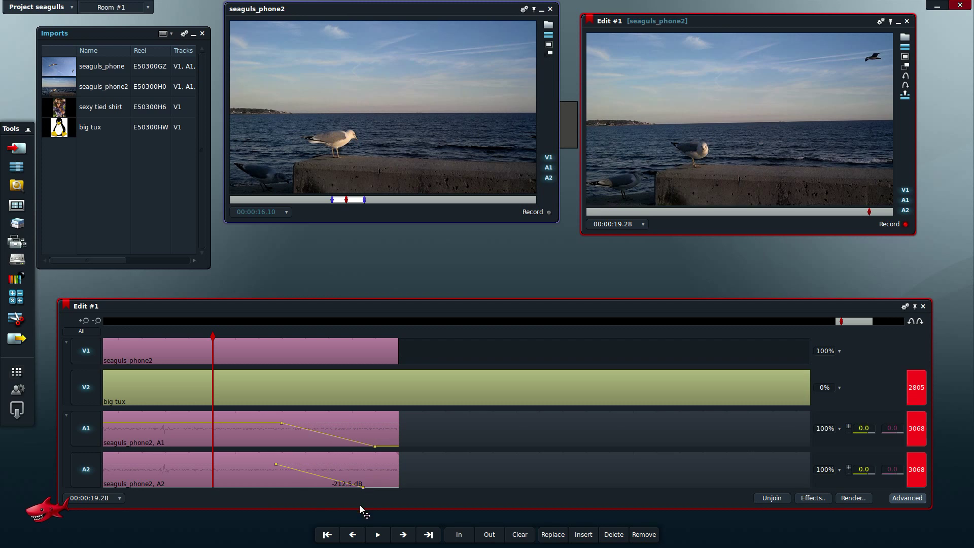
pyautogui.click(96, 321)
pyautogui.click(96, 321)
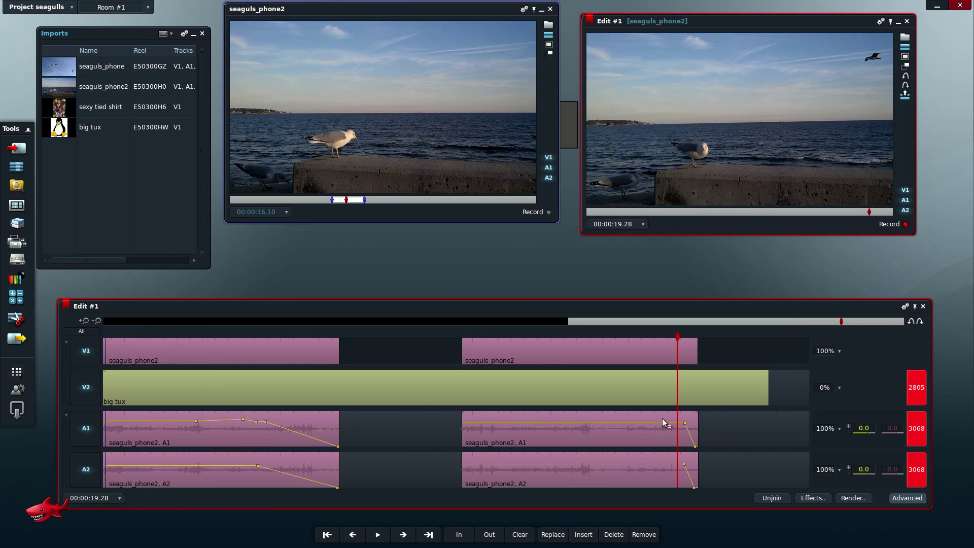
pyautogui.moveTo(684, 423); pyautogui.dragTo(661, 424)
pyautogui.moveTo(684, 464); pyautogui.dragTo(669, 469)
# - Create a volume dip near 18.13 by silencing A1 and adding an A2 keyframe there
pyautogui.click(638, 334)
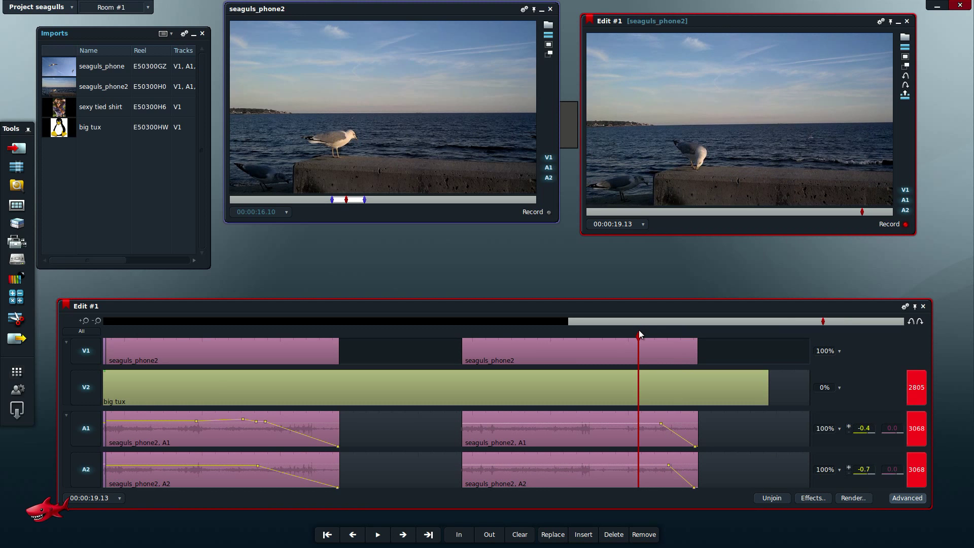
pyautogui.press('space')
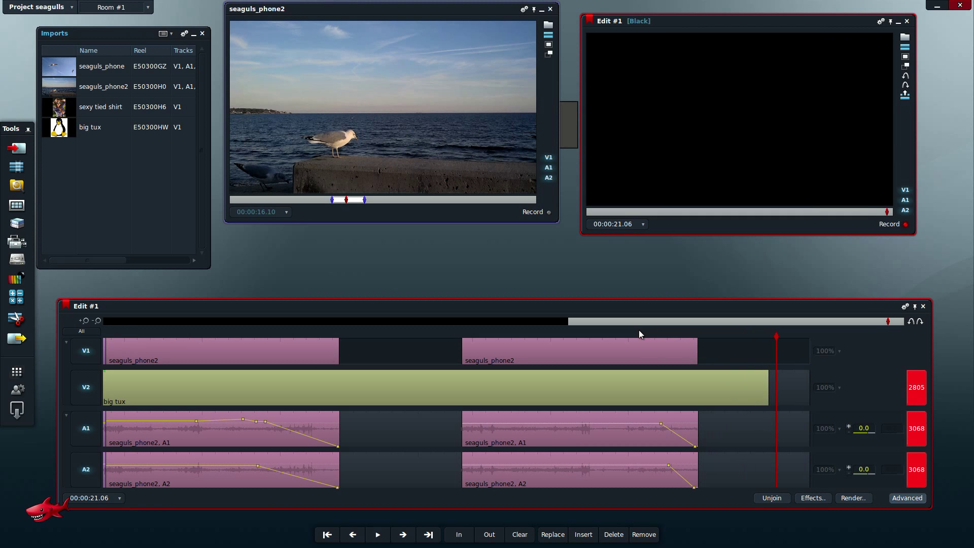
pyautogui.moveTo(638, 330); pyautogui.dragTo(559, 331)
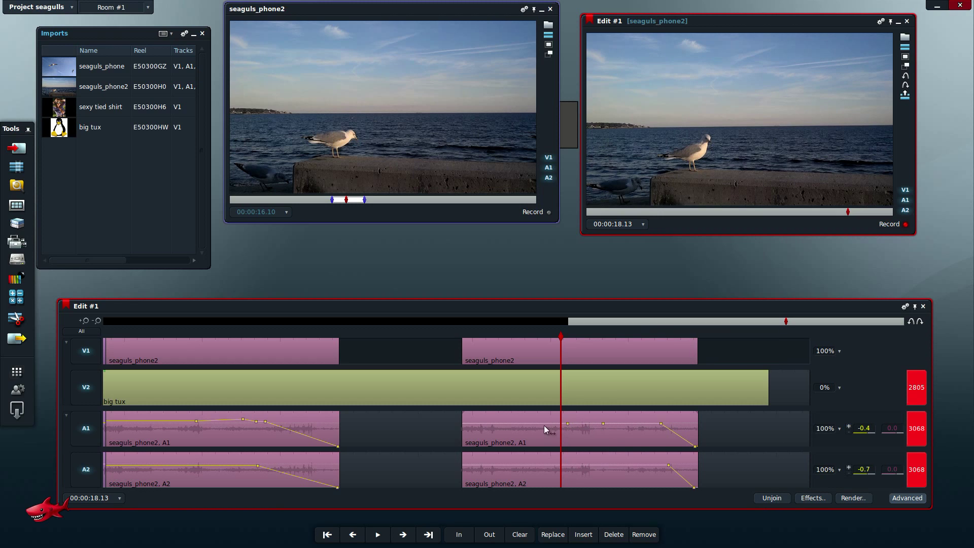
pyautogui.moveTo(566, 423); pyautogui.dragTo(565, 472)
pyautogui.rightClick(578, 465)
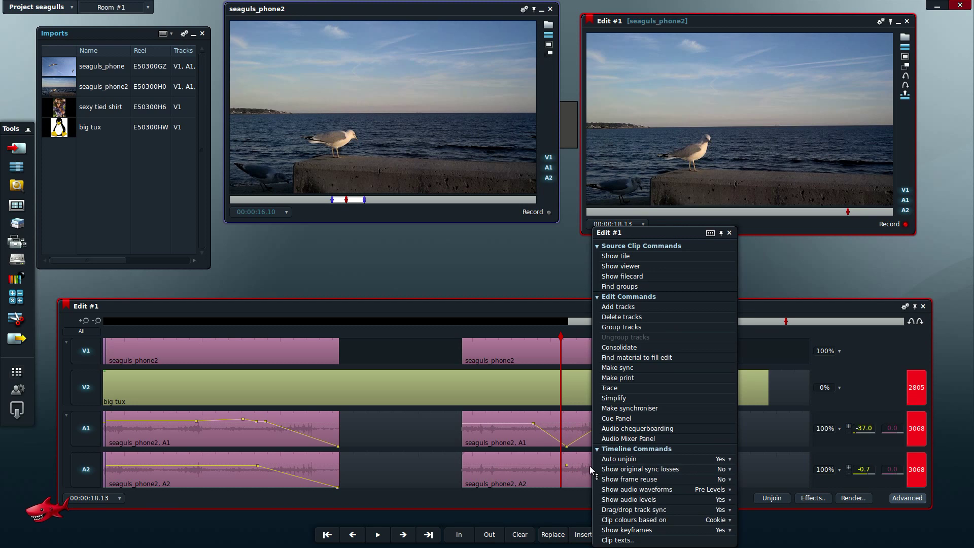
pyautogui.click(592, 465)
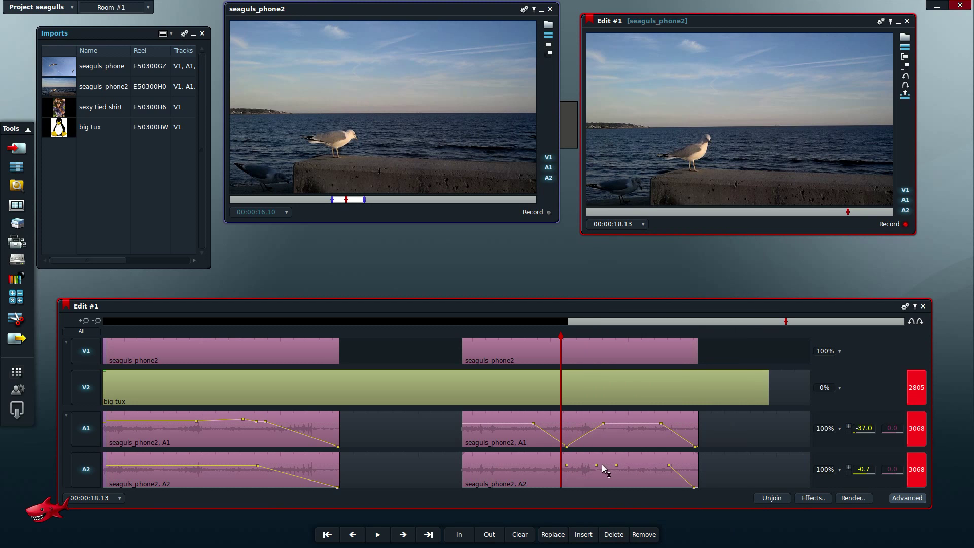
# - Play back from 17.27 to check the volume dip, restoring an accidentally deleted segment
pyautogui.press('Delete')
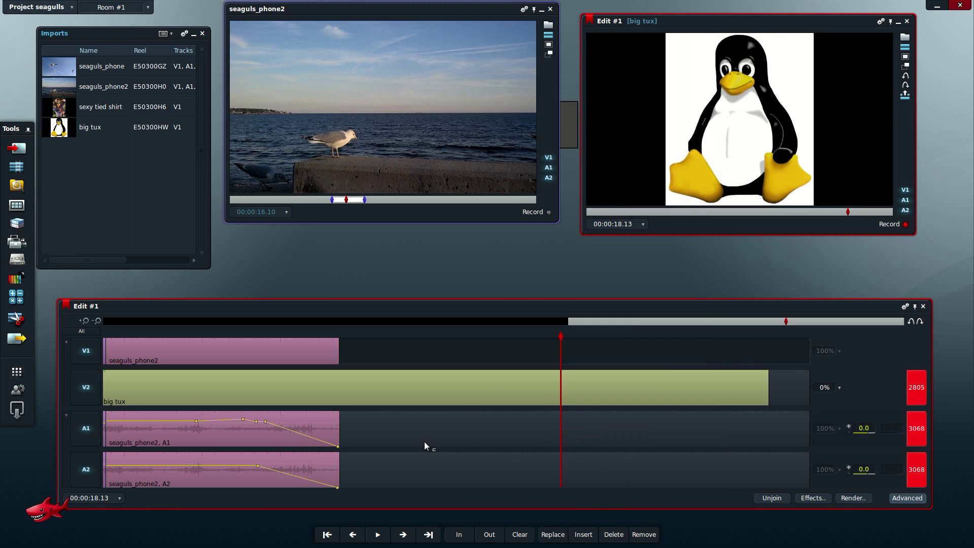
pyautogui.click(912, 322)
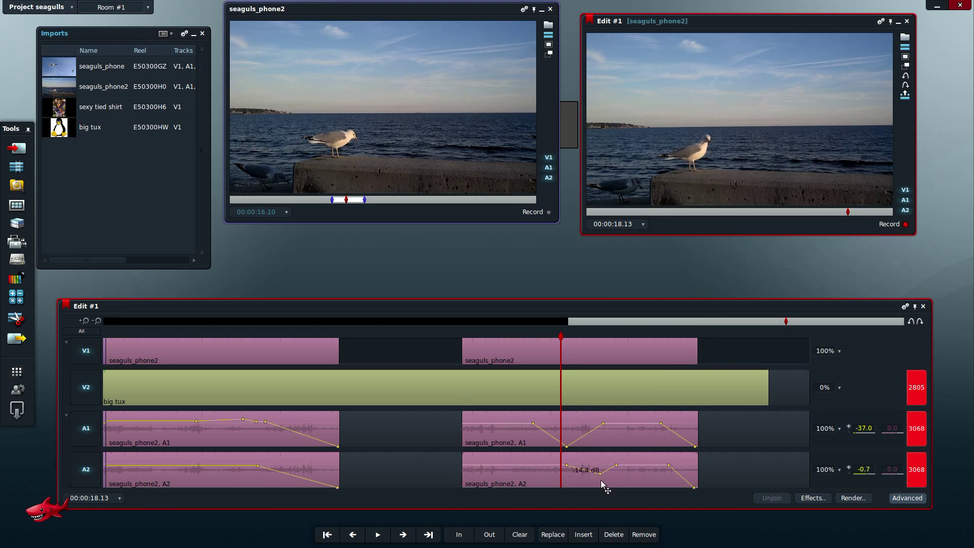
pyautogui.click(519, 335)
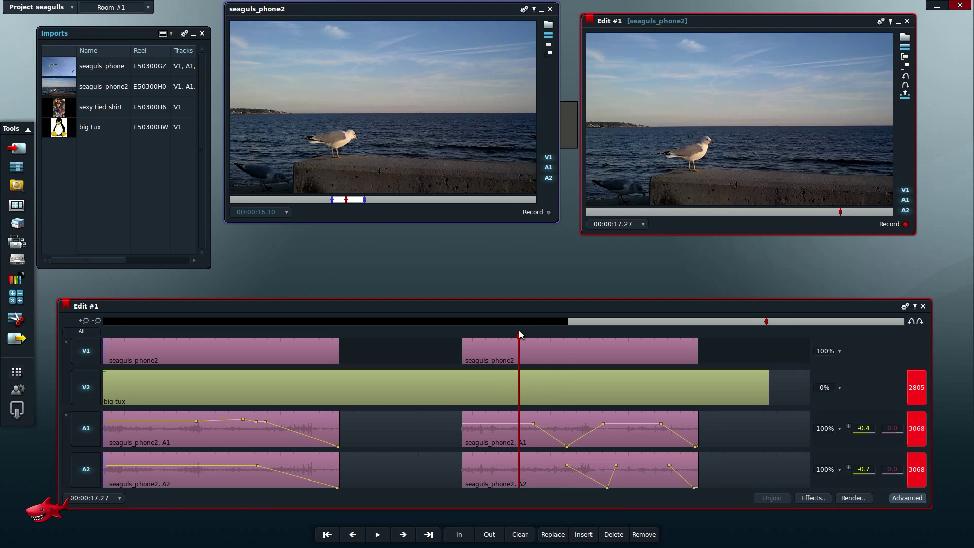
pyautogui.press('space')
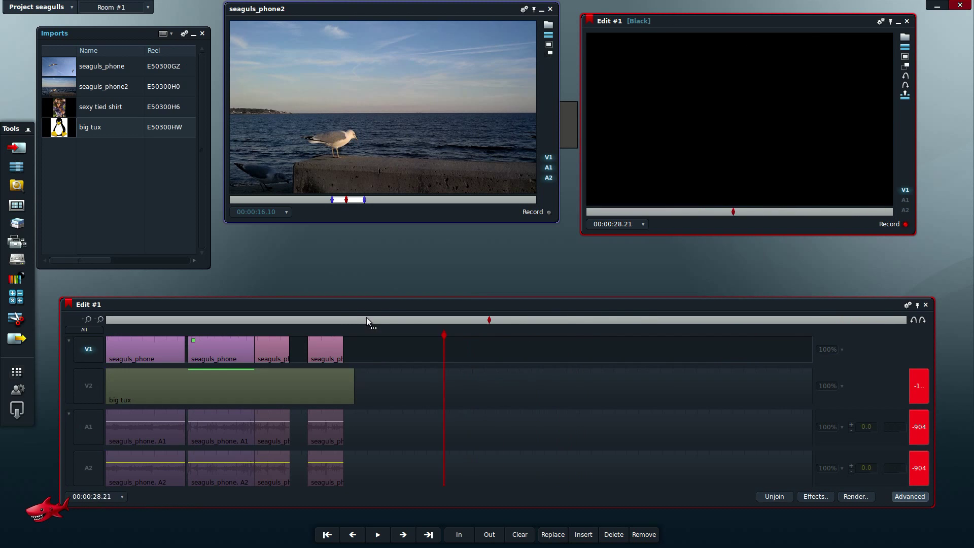
pyautogui.moveTo(366, 318); pyautogui.dragTo(863, 343)
# - Mark the trailing range from 21.10 to the timeline end, undoing an accidental removal of the last clip
pyautogui.press('i')
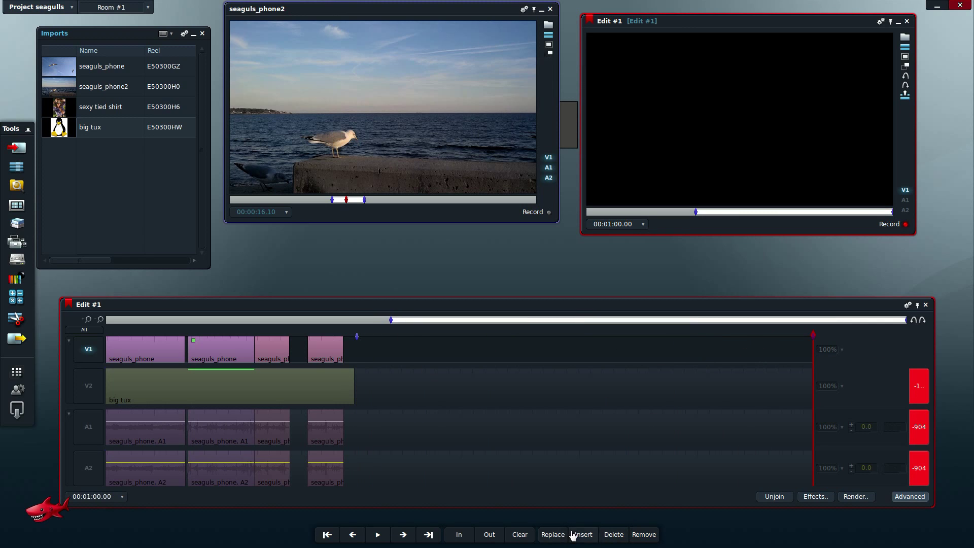
pyautogui.click(615, 535)
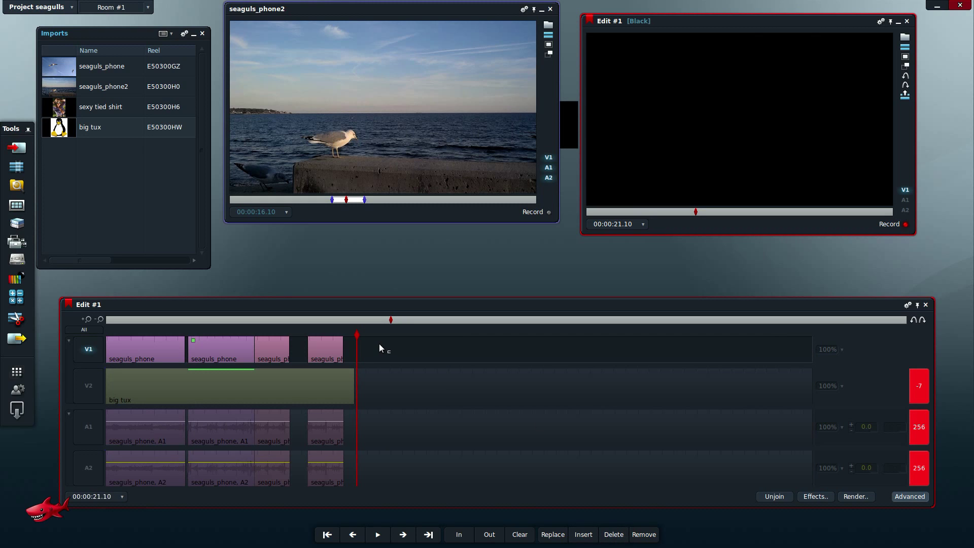
pyautogui.press('i')
pyautogui.moveTo(421, 330); pyautogui.dragTo(870, 341)
pyautogui.click(644, 536)
pyautogui.moveTo(393, 329); pyautogui.dragTo(829, 344)
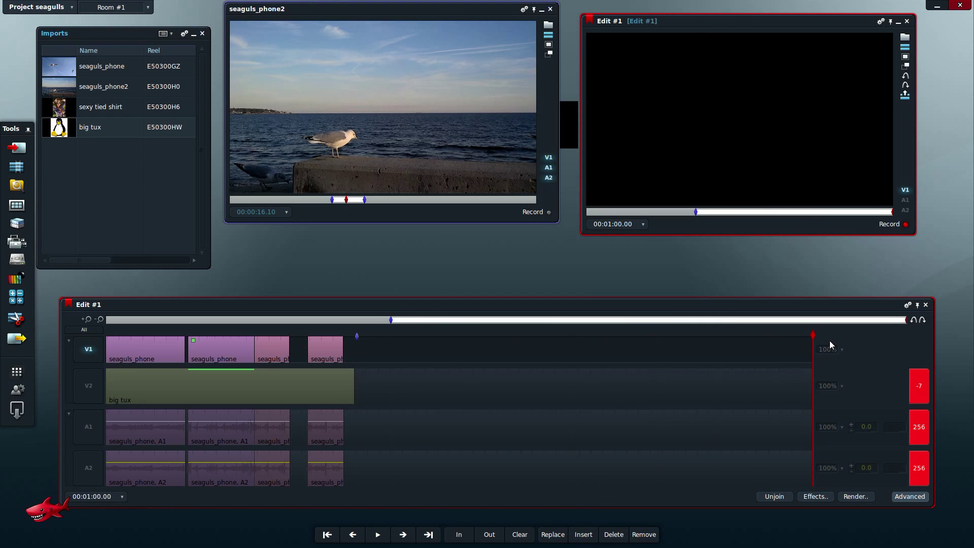
pyautogui.hotkey('ctrl', 'z')
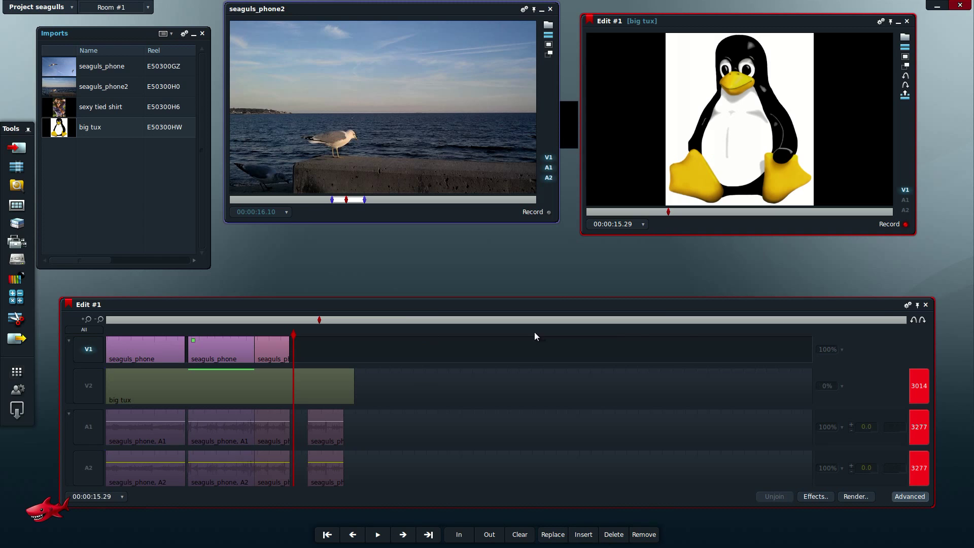
pyautogui.click(913, 322)
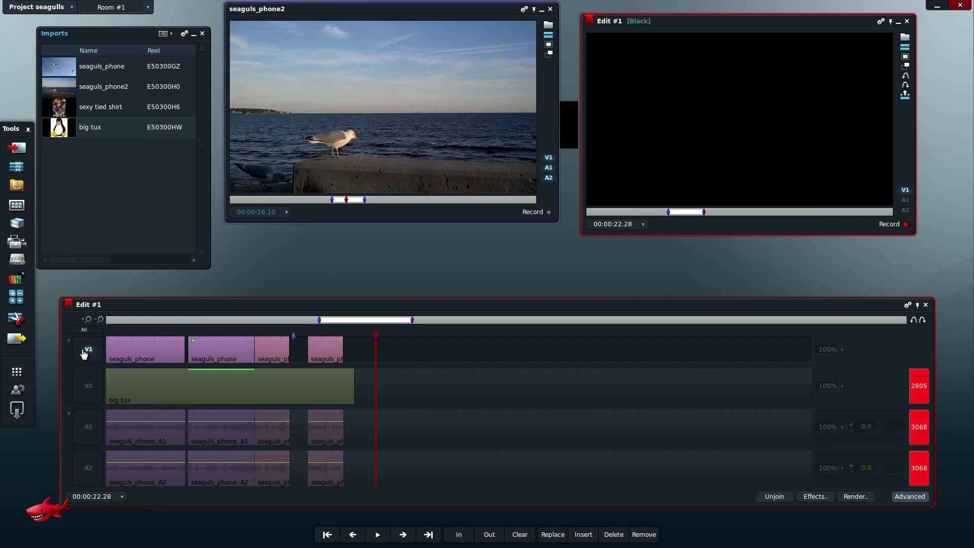
# - Enable V2, A1 and A2, mark 21.19 to the timeline end, and delete the trailing black
pyautogui.moveTo(89, 379); pyautogui.dragTo(88, 466)
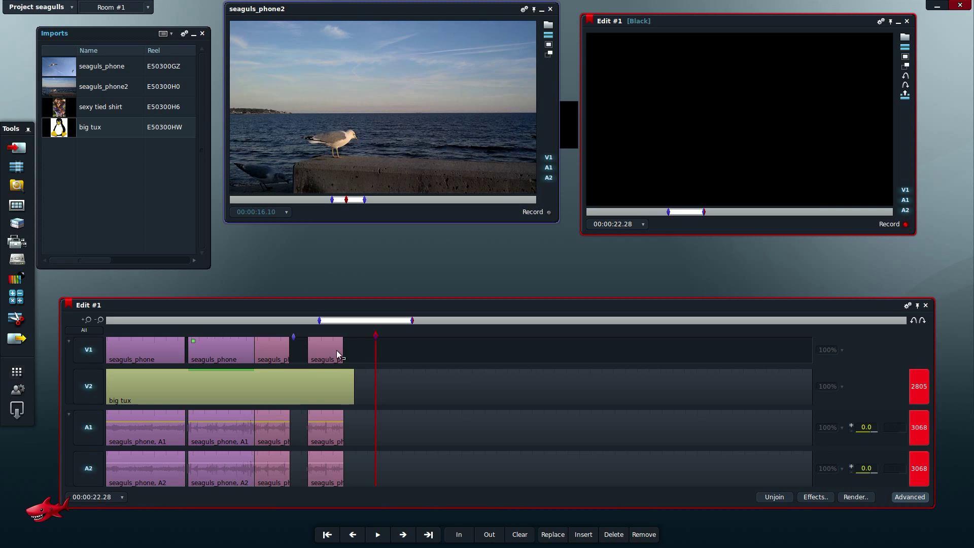
pyautogui.press('a')
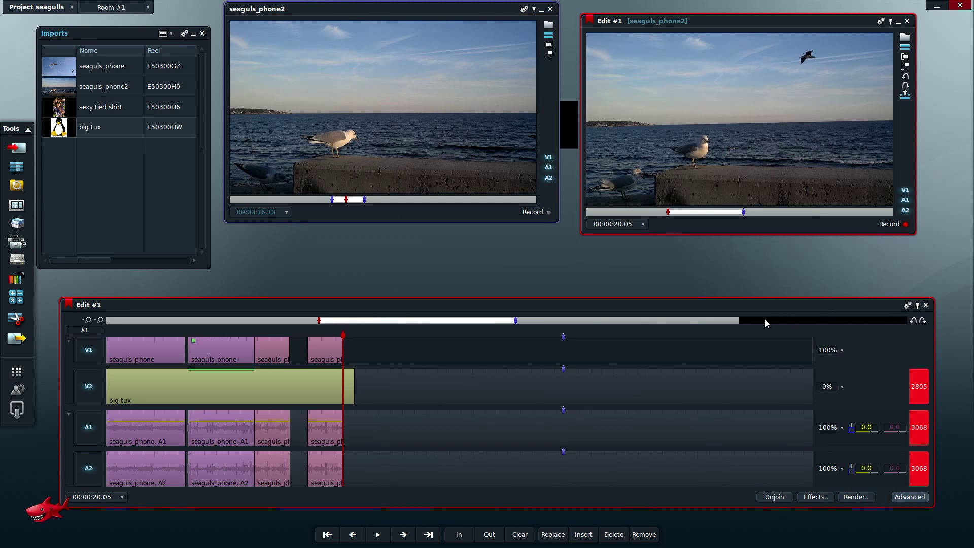
pyautogui.click(360, 330)
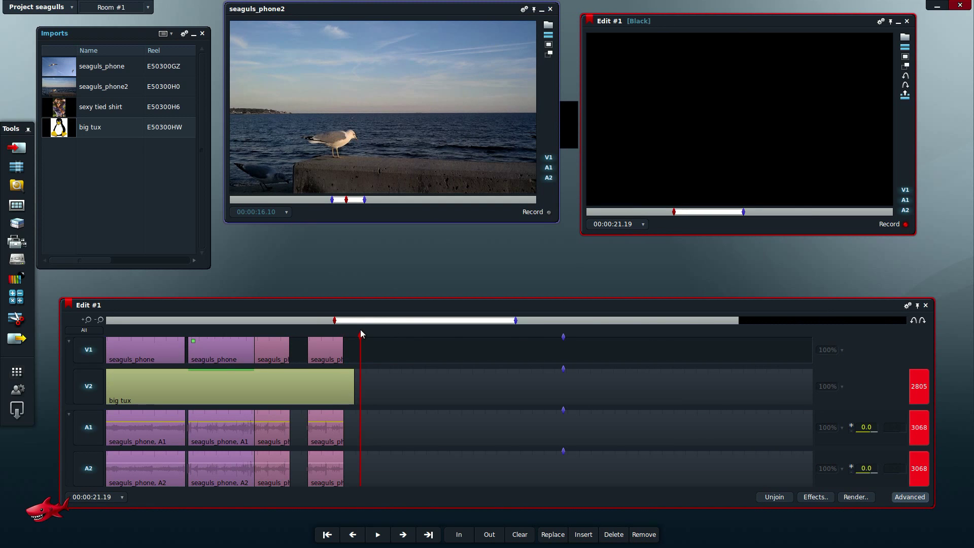
pyautogui.moveTo(398, 334); pyautogui.dragTo(851, 333)
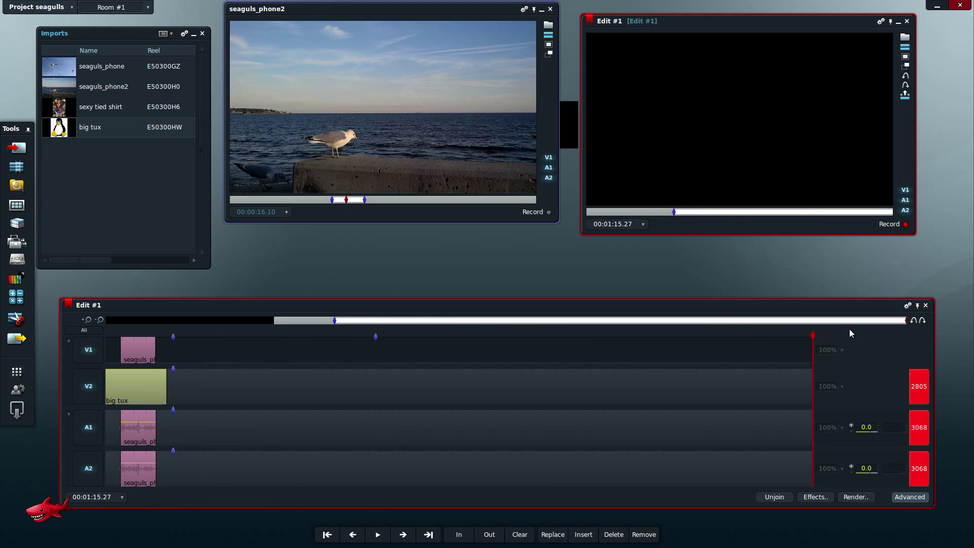
pyautogui.click(648, 534)
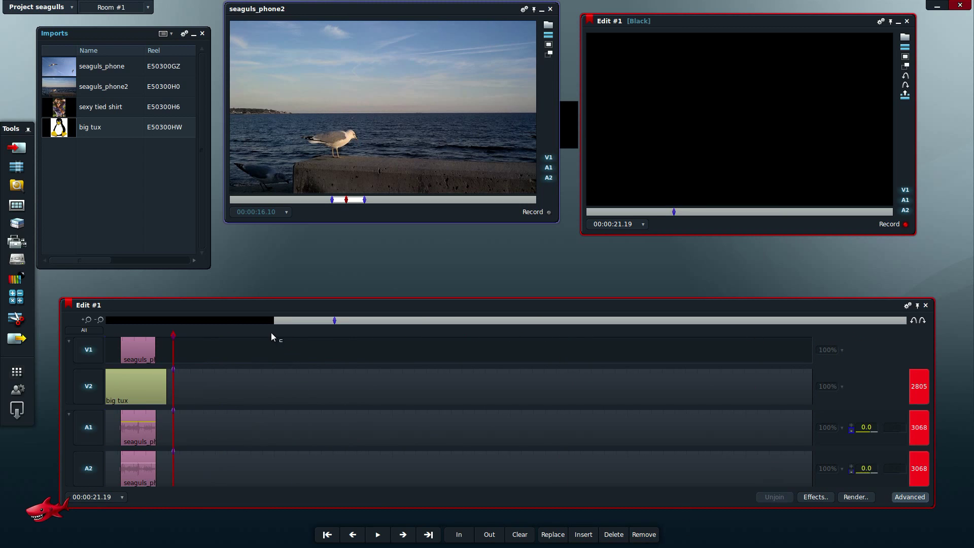
pyautogui.moveTo(266, 329); pyautogui.dragTo(851, 342)
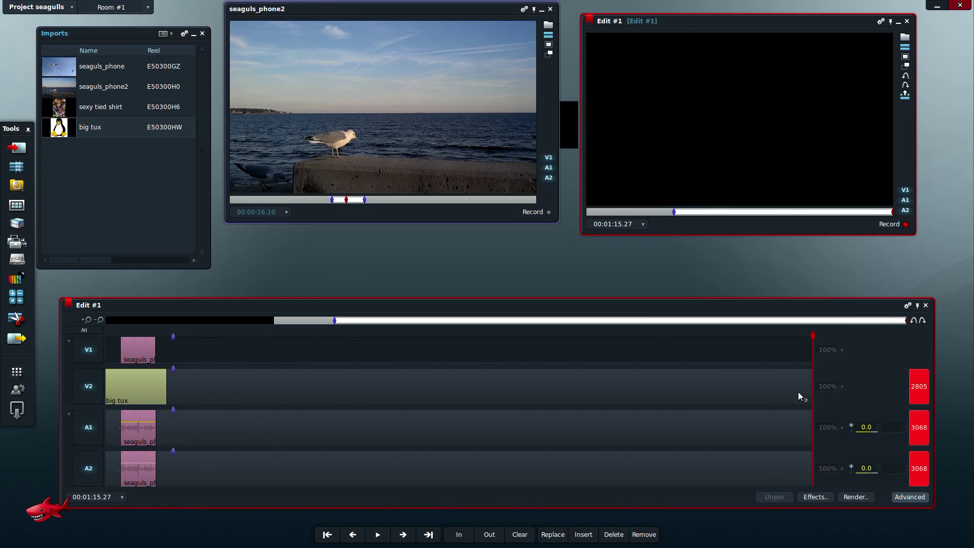
pyautogui.click(615, 533)
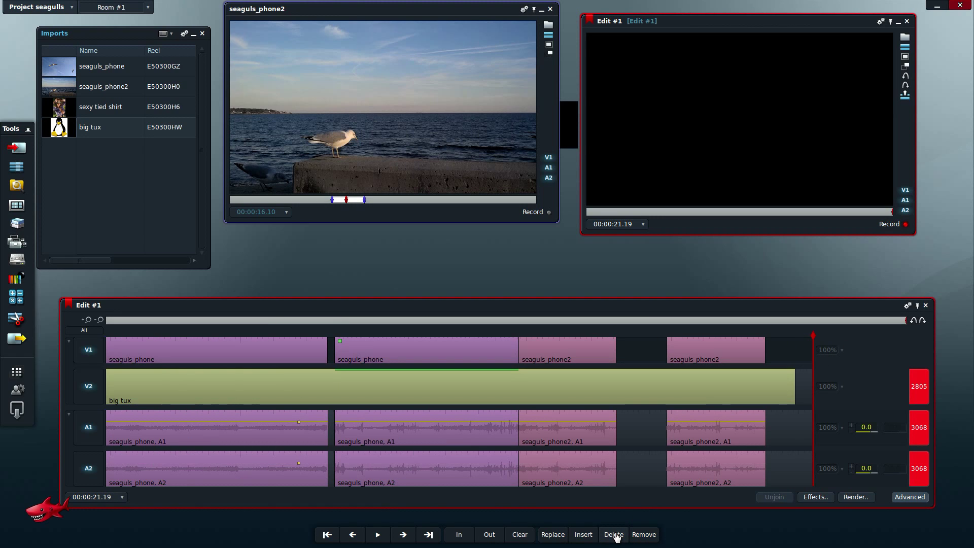
pyautogui.click(790, 333)
pyautogui.moveTo(789, 333); pyautogui.dragTo(605, 351)
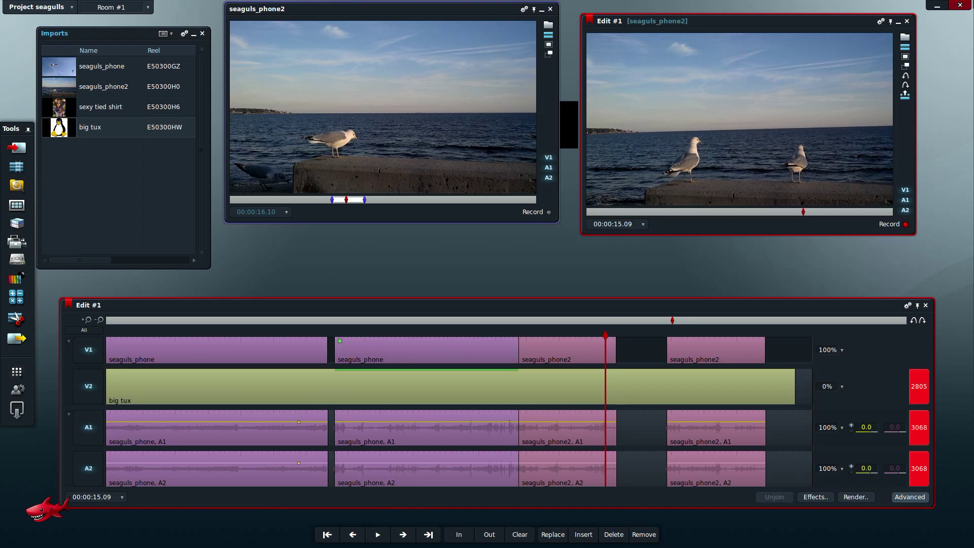